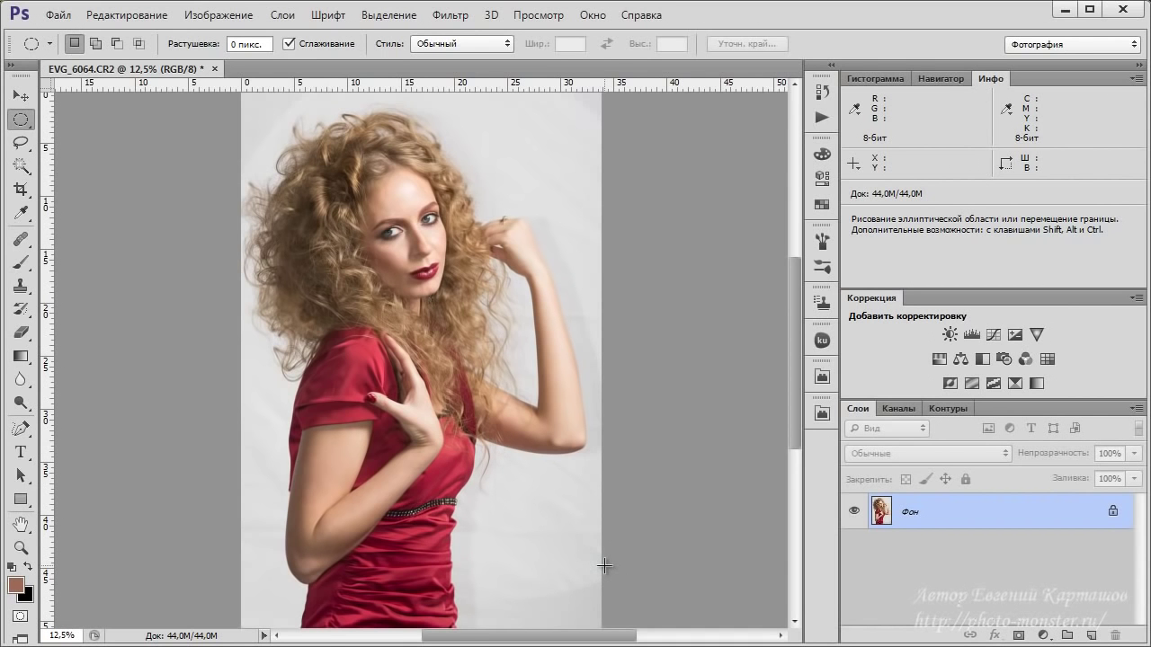
# Step: Examine the woman's face in the red, green and blue channels one at a time to compare their skin detail
pyautogui.scroll(4, 512, 416)
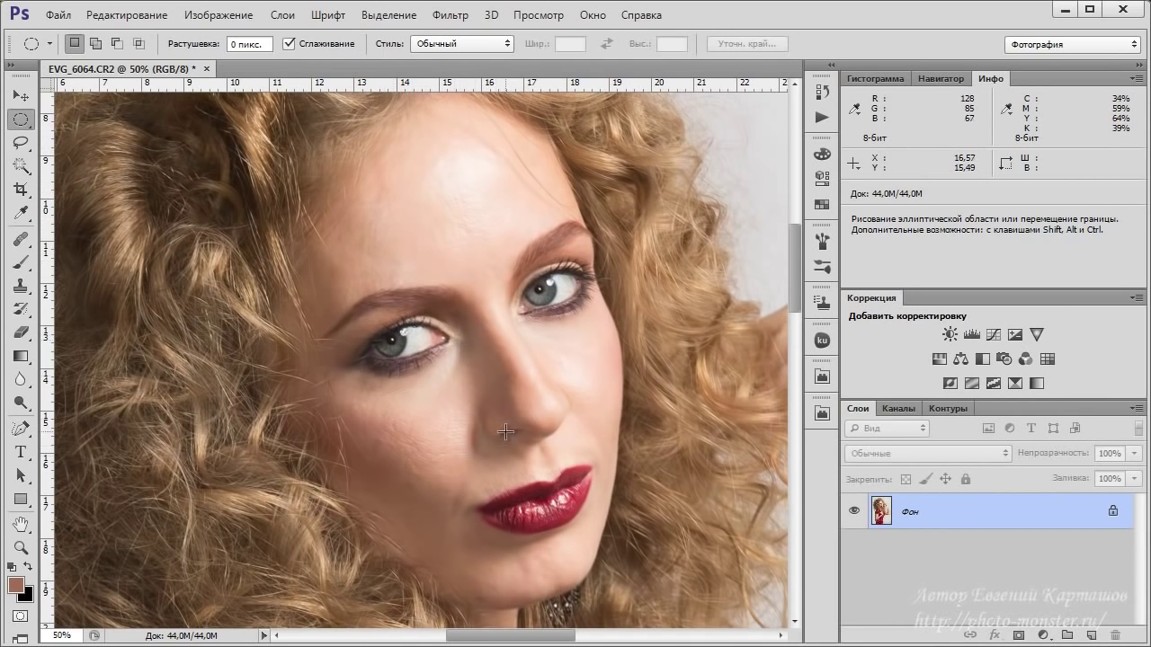
pyautogui.moveTo(485, 251); pyautogui.dragTo(504, 236)
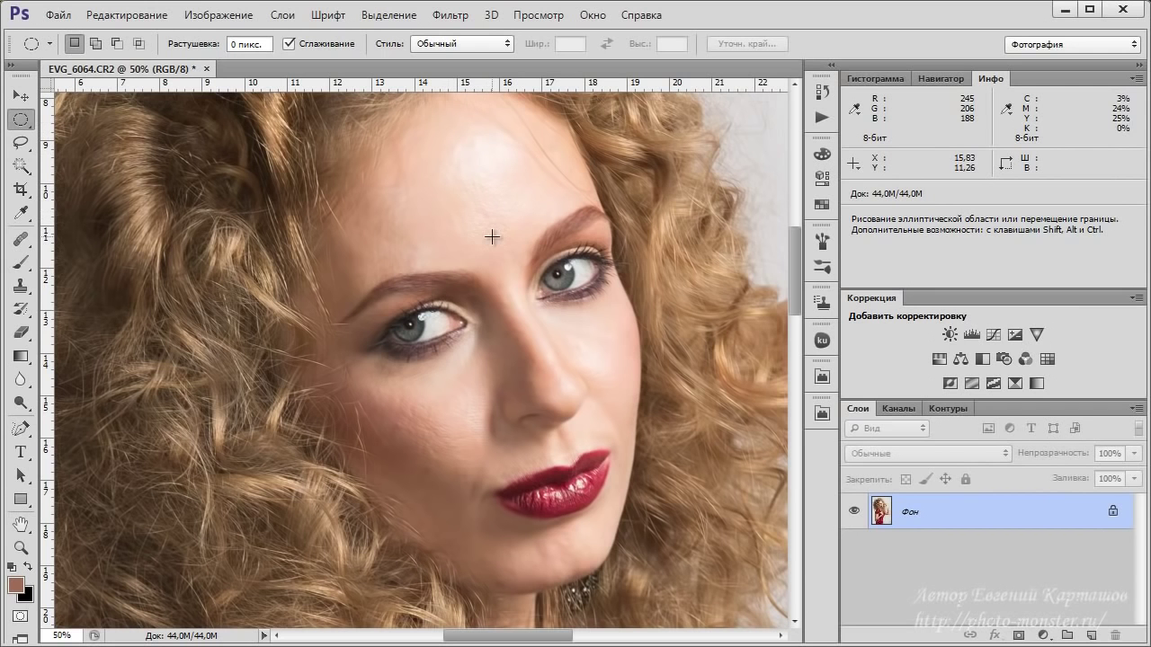
pyautogui.click(891, 409)
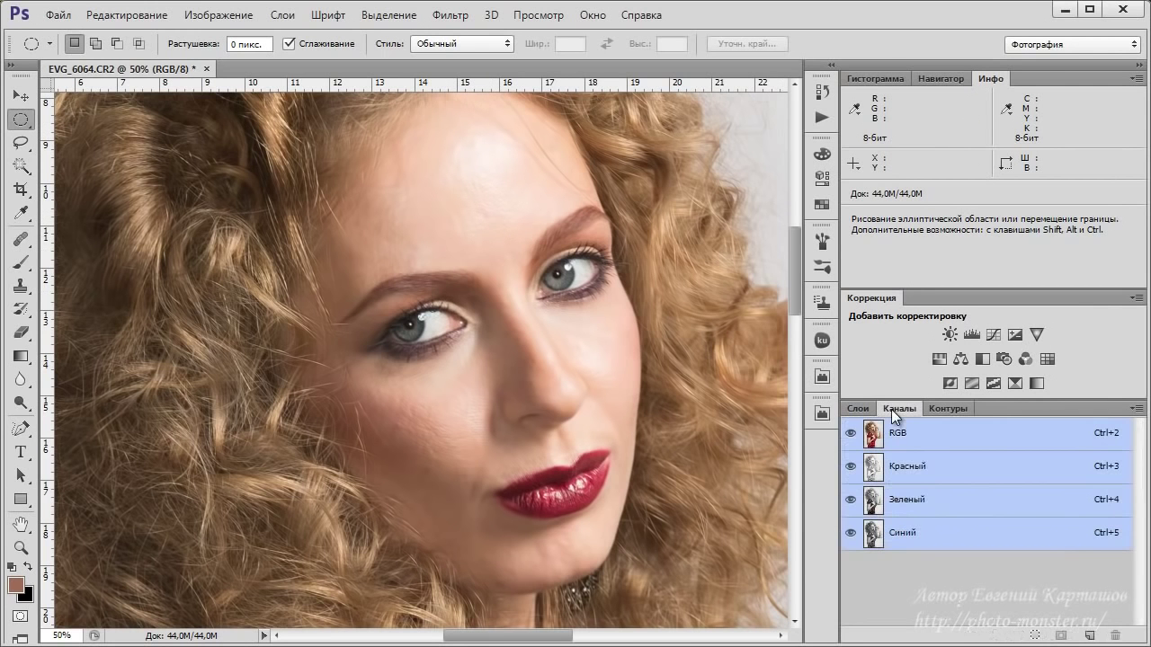
pyautogui.click(908, 467)
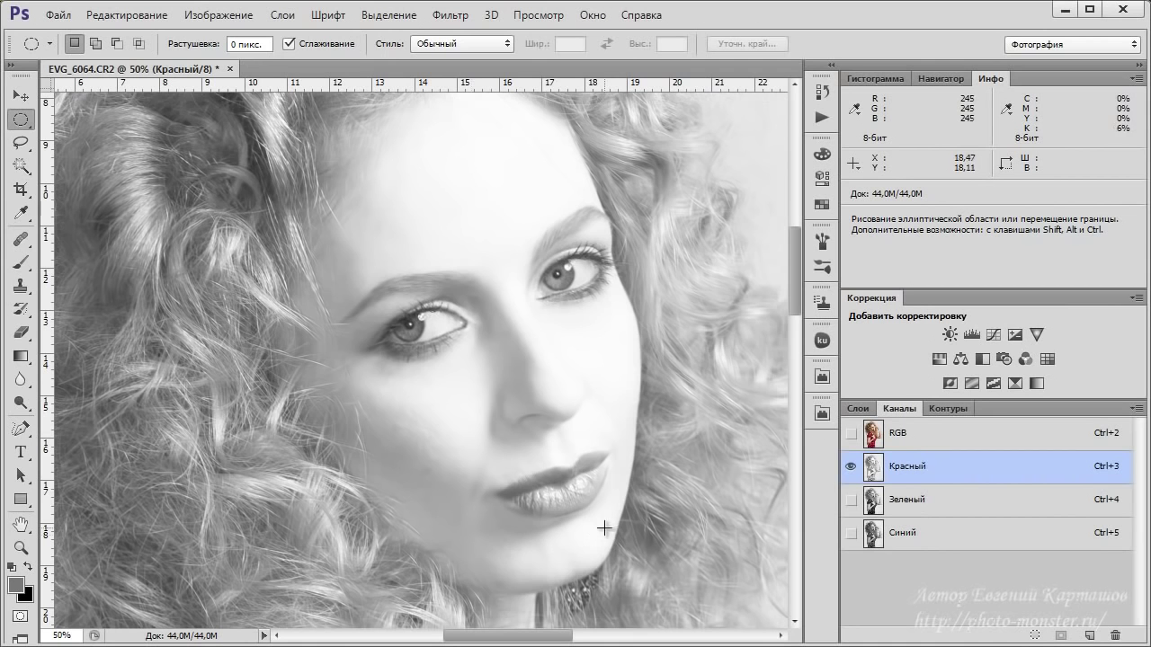
pyautogui.click(954, 510)
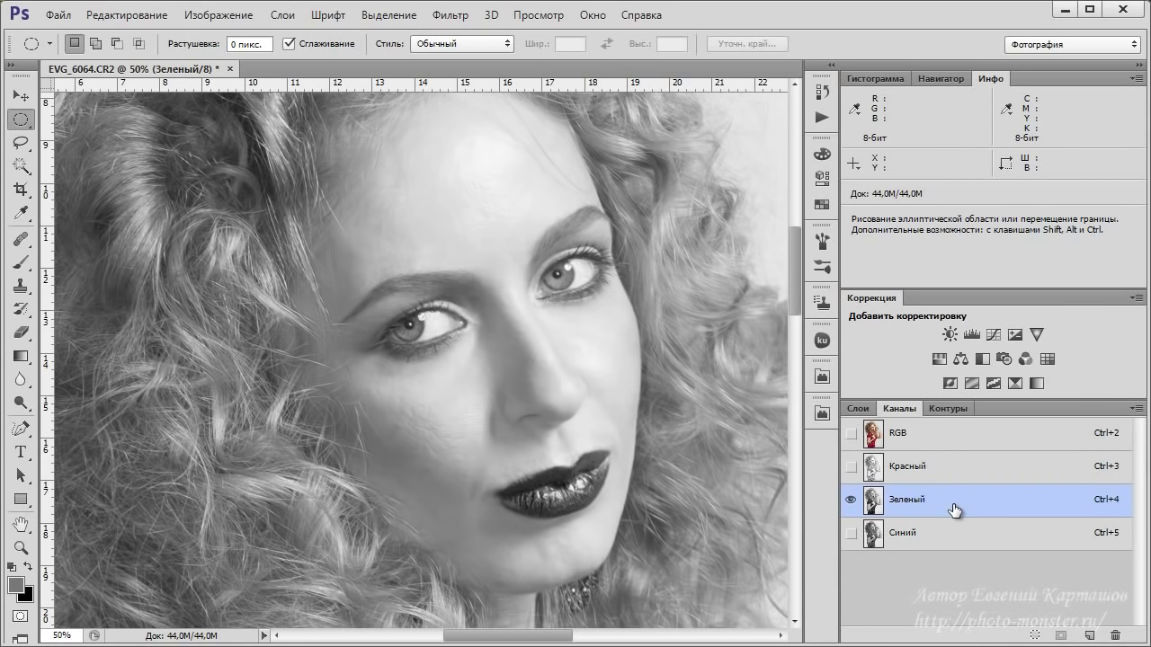
pyautogui.click(956, 534)
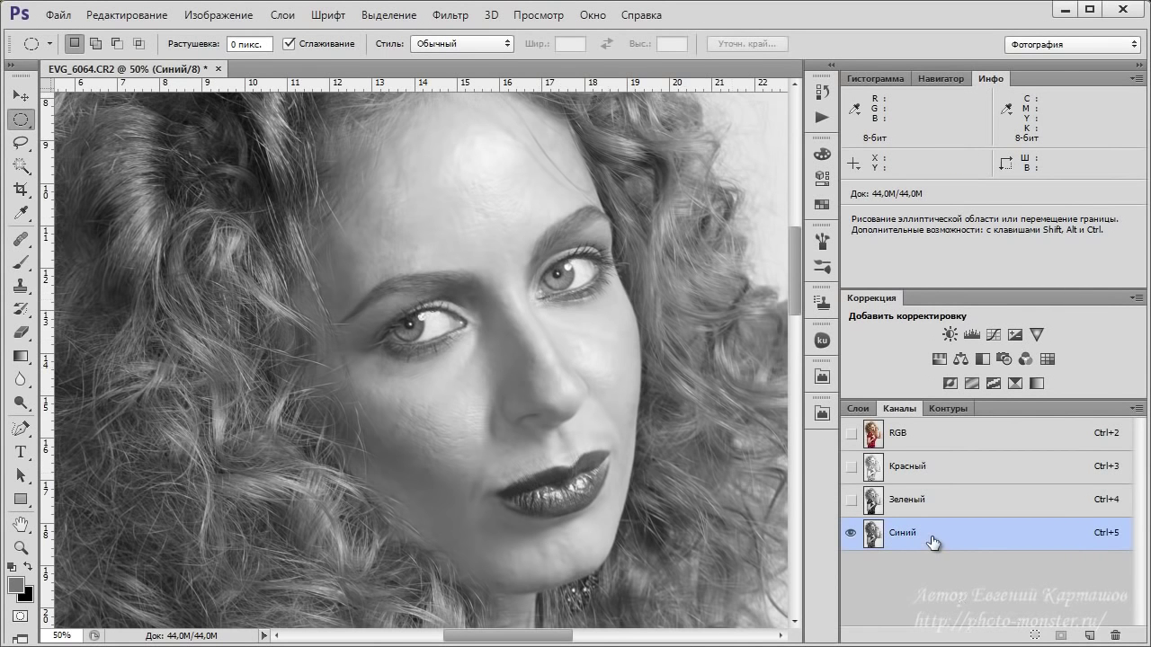
pyautogui.click(953, 467)
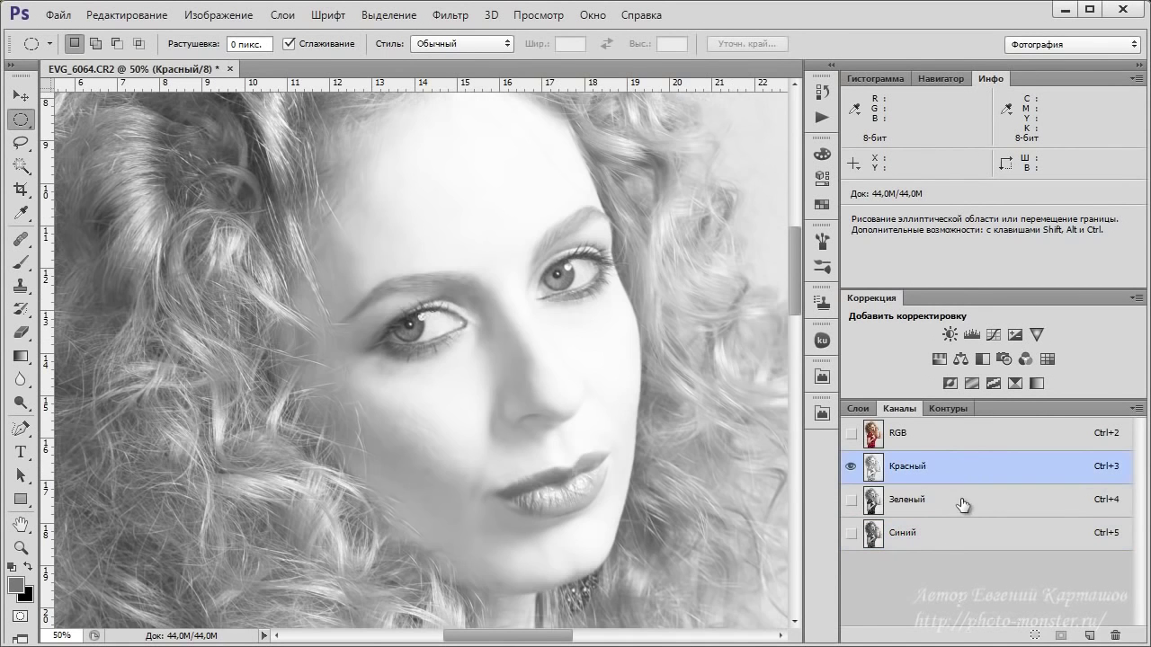
pyautogui.click(962, 504)
pyautogui.click(960, 548)
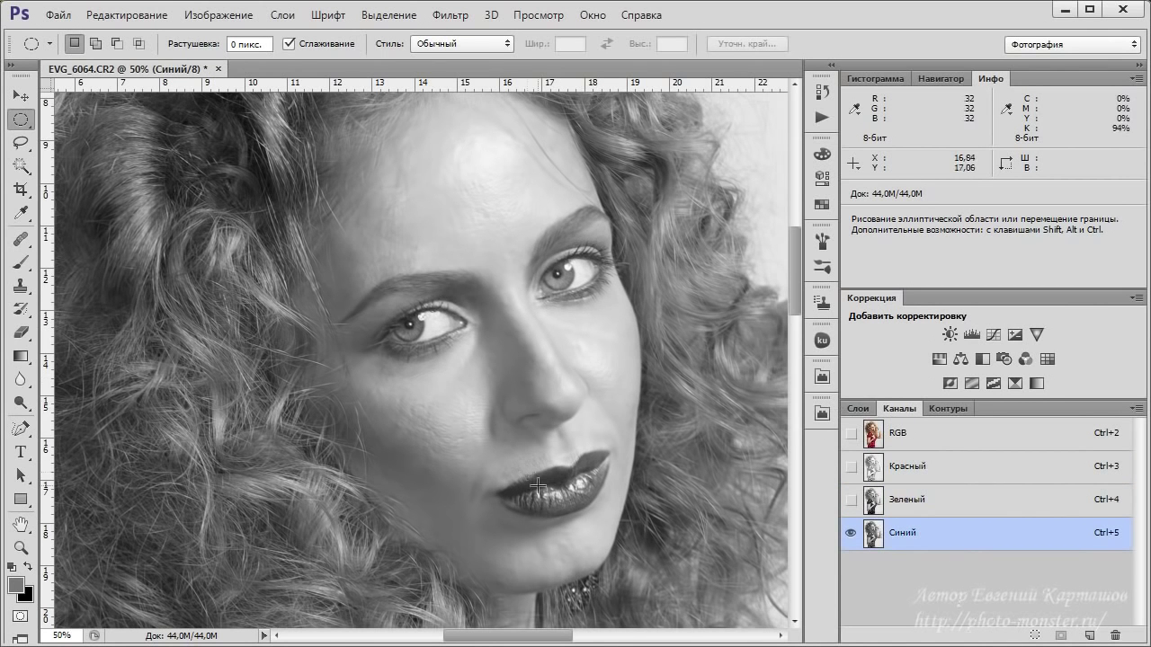
# Step: Return to the full-colour RGB composite view and bring back the layer list
pyautogui.click(863, 409)
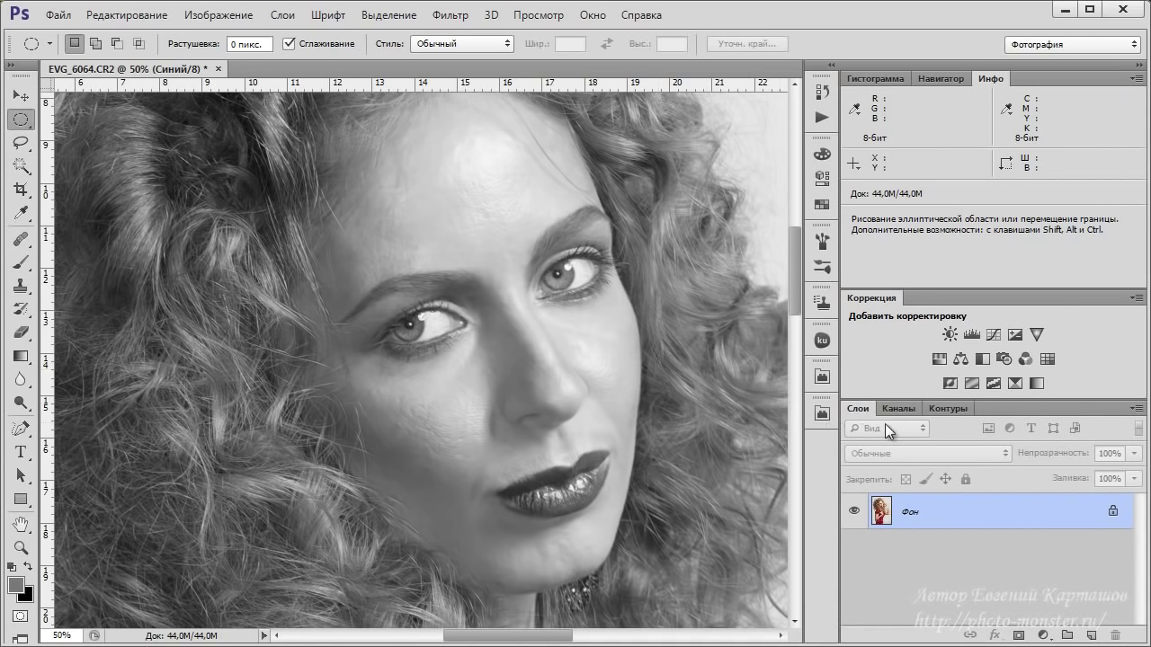
pyautogui.click(903, 407)
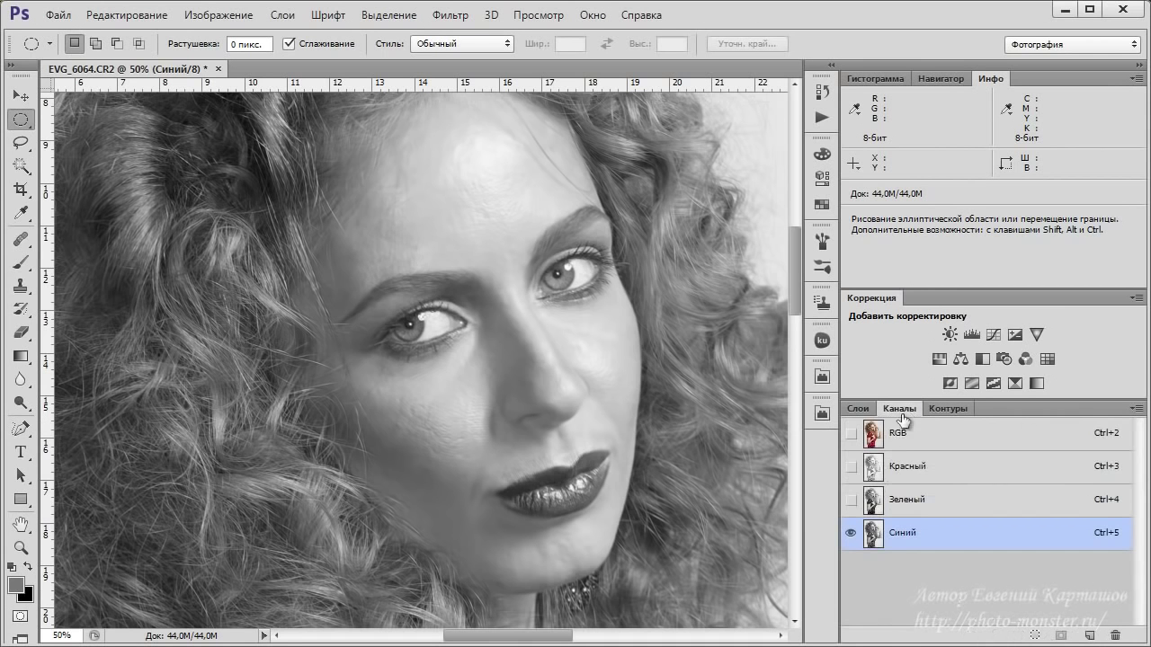
pyautogui.click(897, 438)
pyautogui.click(857, 408)
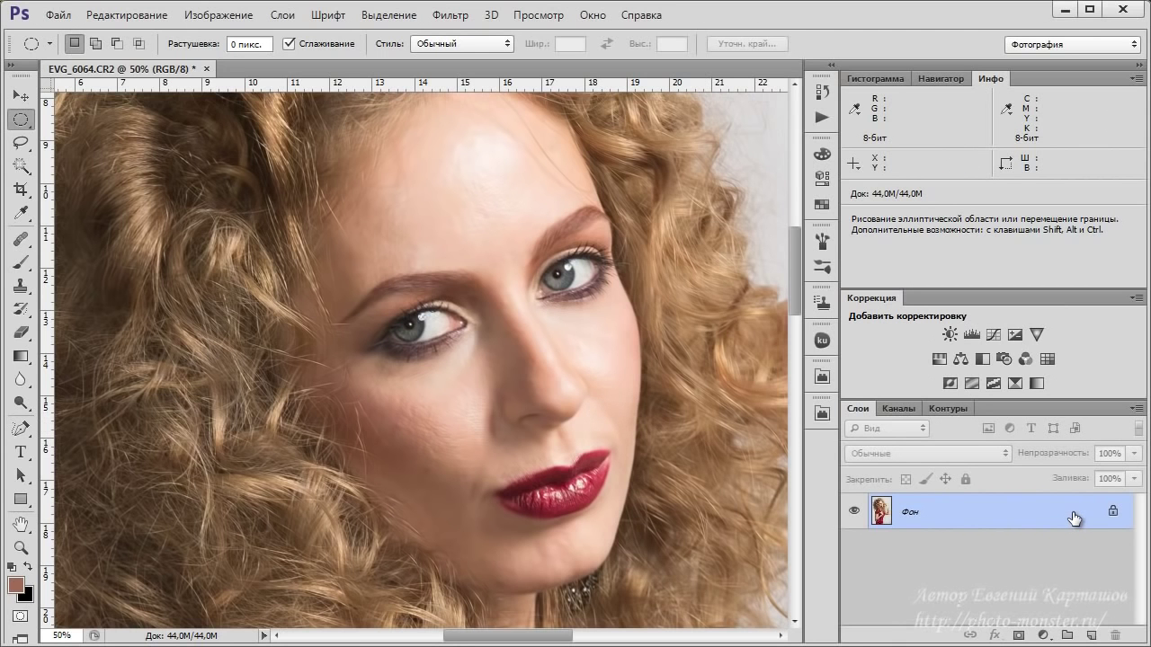
# Step: Duplicate the background layer and add a Channel Mixer adjustment layer above the copy
pyautogui.hotkey('ctrl', 'j')
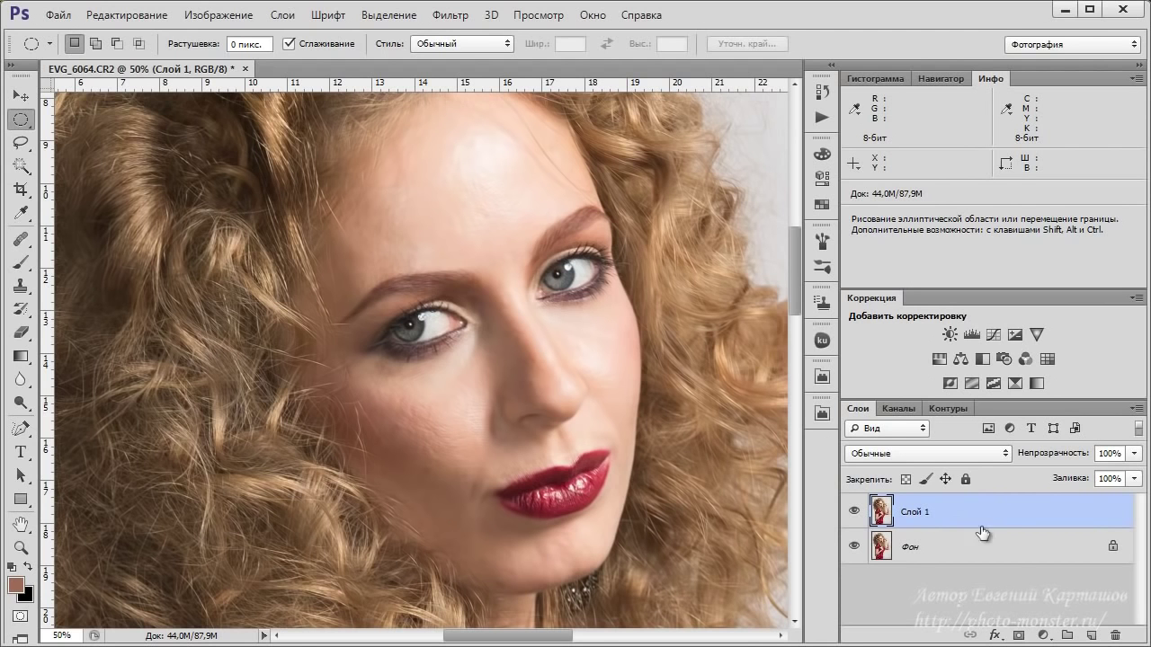
pyautogui.click(1044, 637)
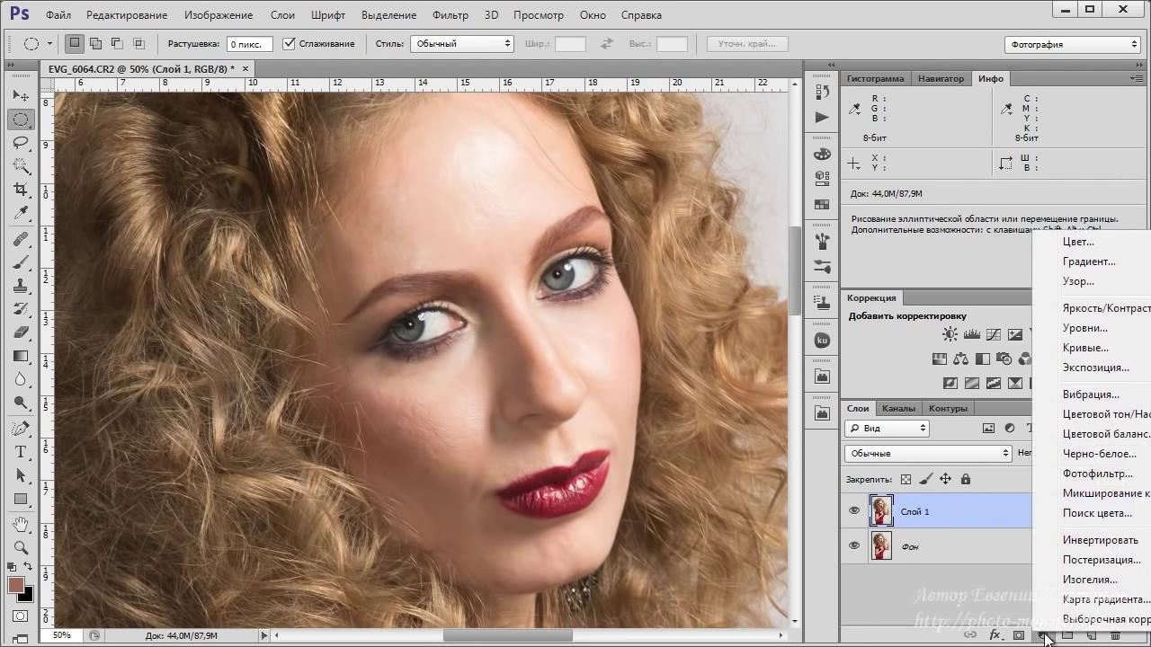
pyautogui.click(1073, 502)
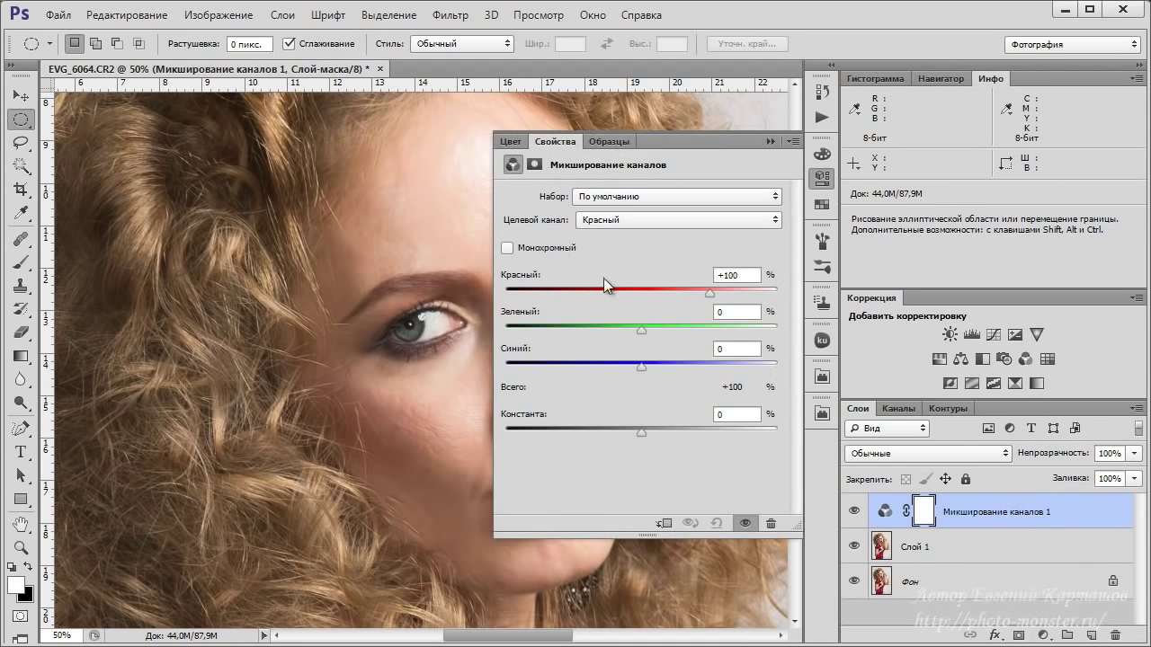
pyautogui.click(286, 18)
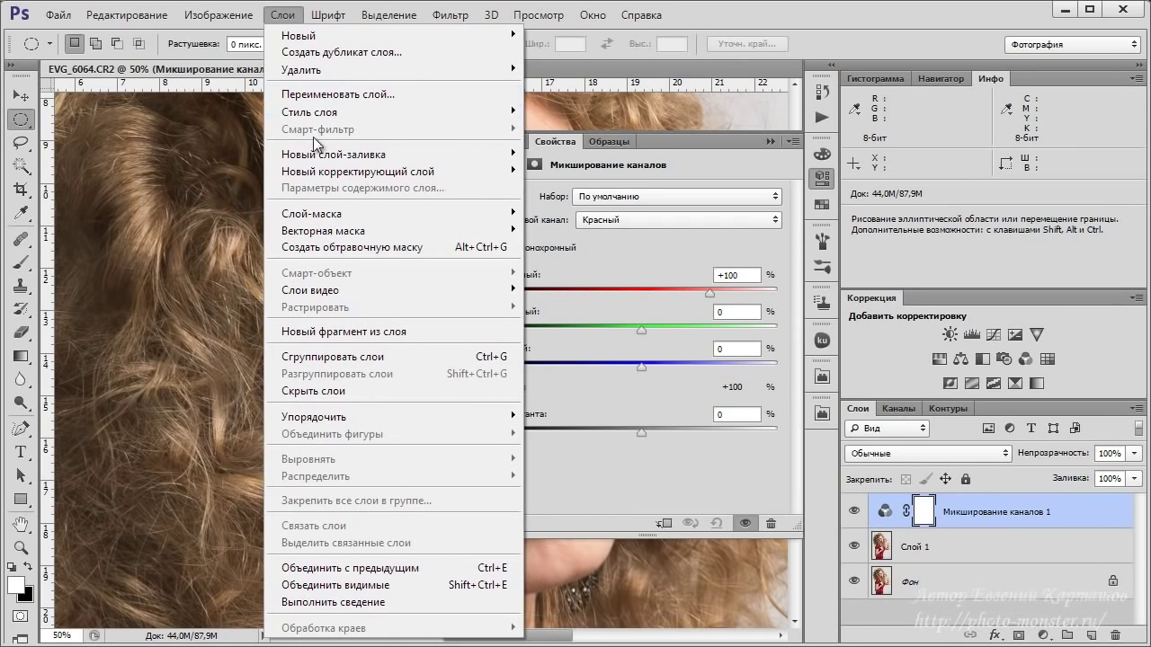
pyautogui.moveTo(326, 174)
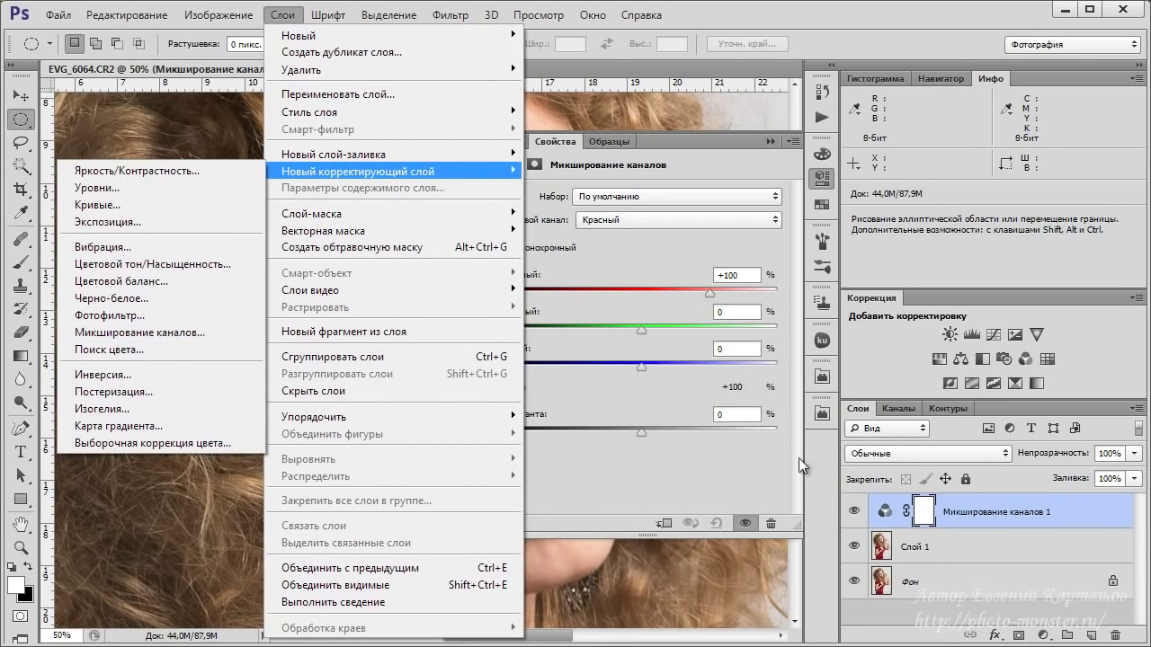
pyautogui.click(703, 453)
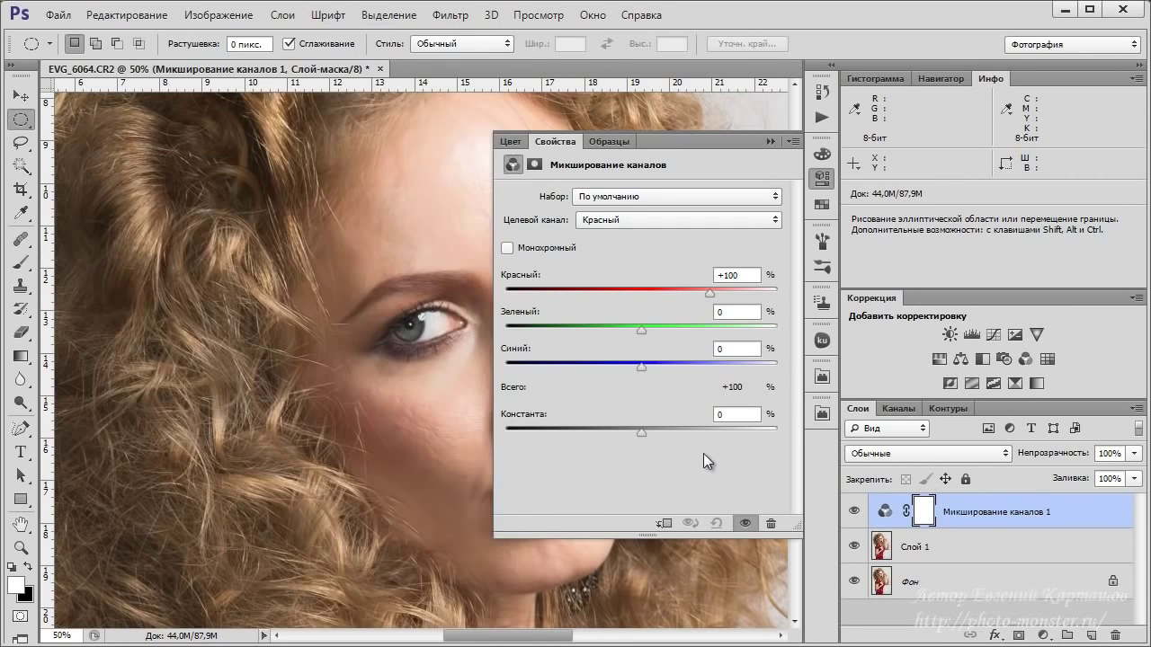
# Step: Make the Channel Mixer monochrome and rebalance its source channels, starting with red, for a darker, more contrasty black-and-white face
pyautogui.click(507, 248)
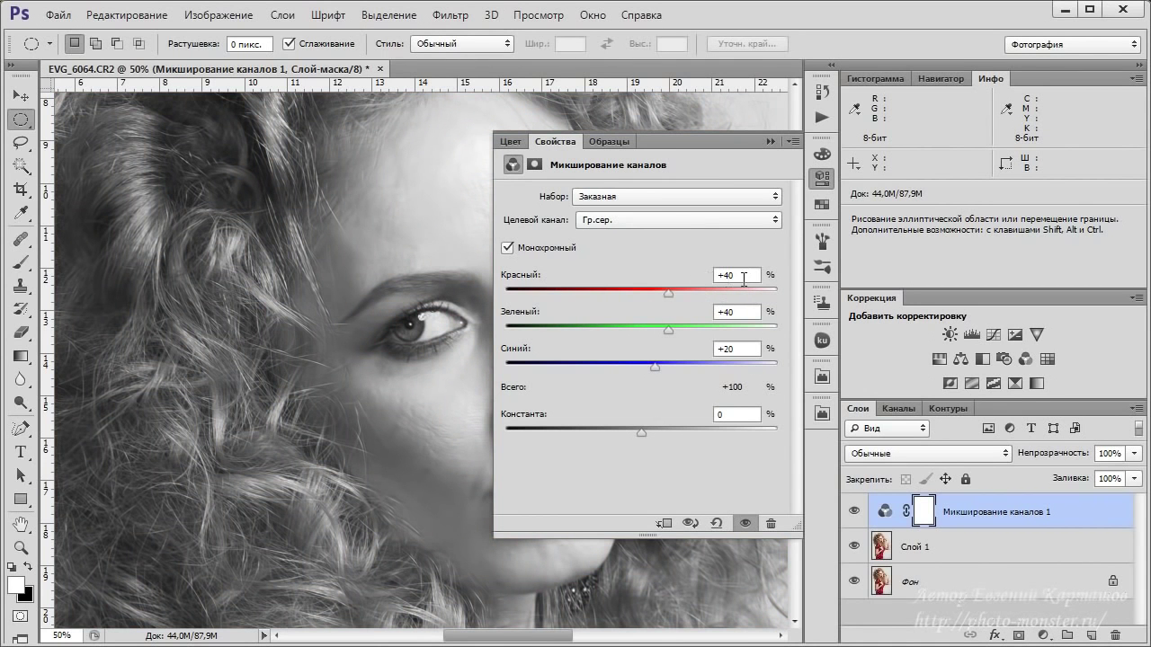
pyautogui.moveTo(746, 275); pyautogui.dragTo(695, 275)
pyautogui.press('Return')
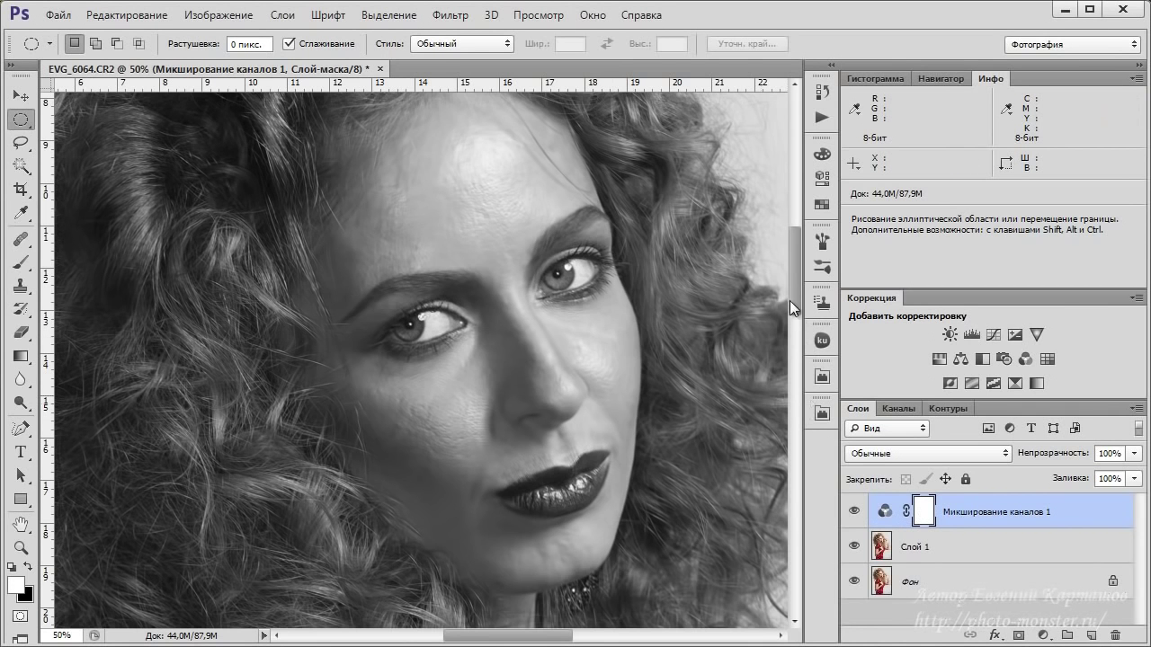
# Step: Add an Invert adjustment layer above the Channel Mixer to turn the black-and-white portrait into a negative
pyautogui.moveTo(790, 300); pyautogui.dragTo(792, 291)
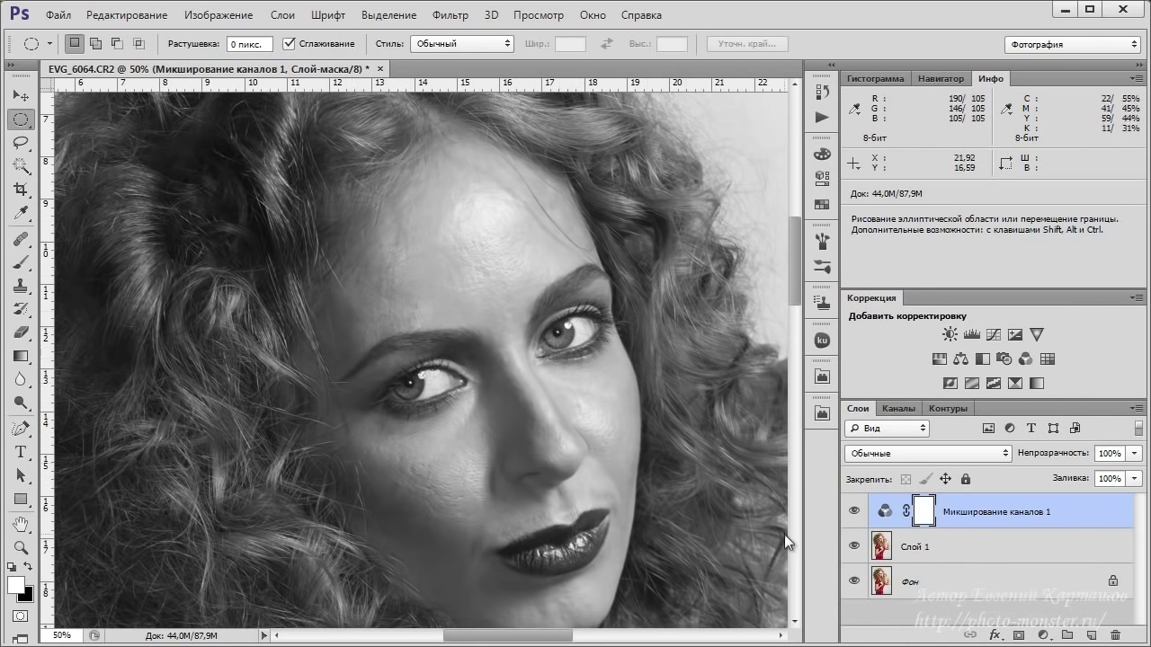
pyautogui.click(1041, 635)
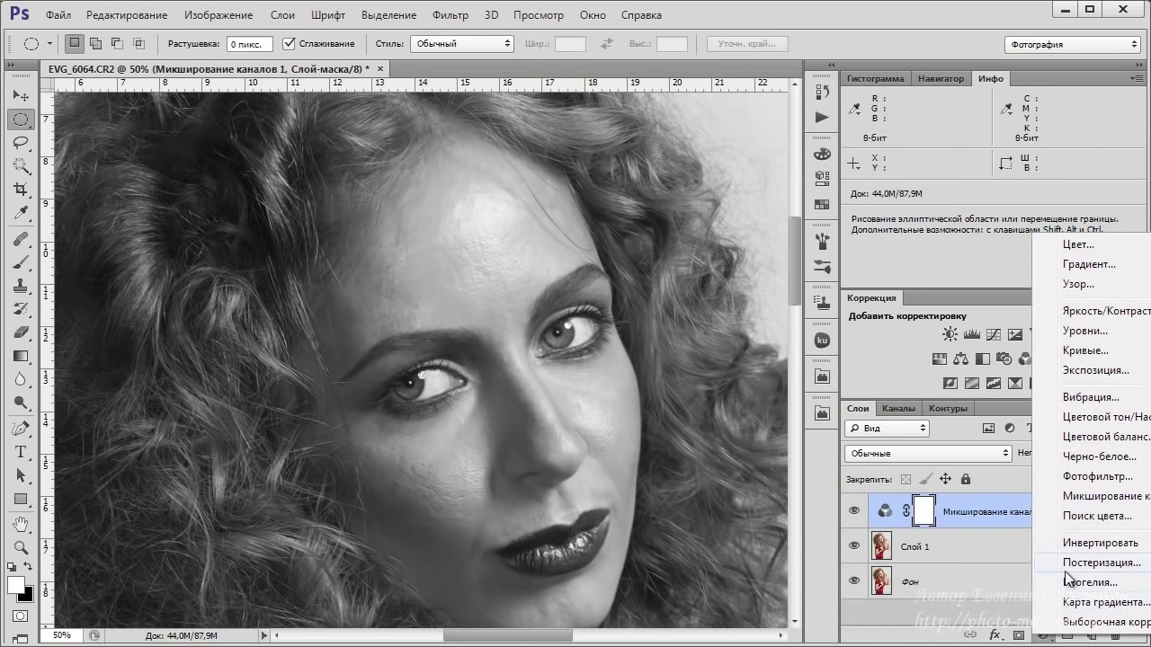
pyautogui.click(1078, 544)
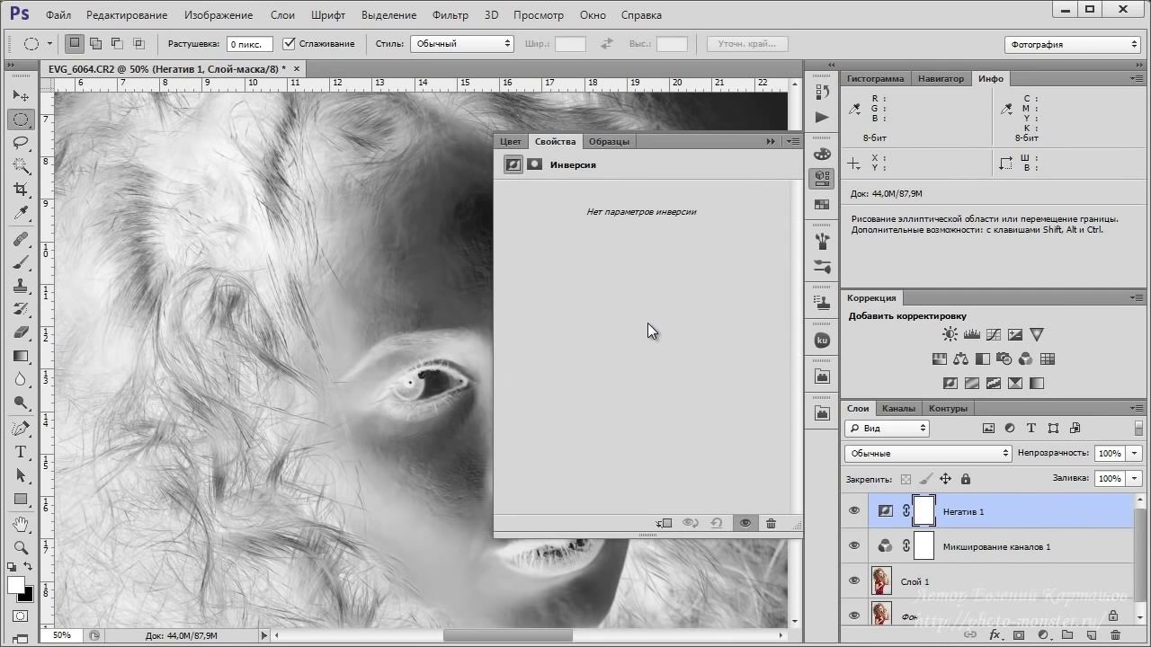
pyautogui.click(770, 141)
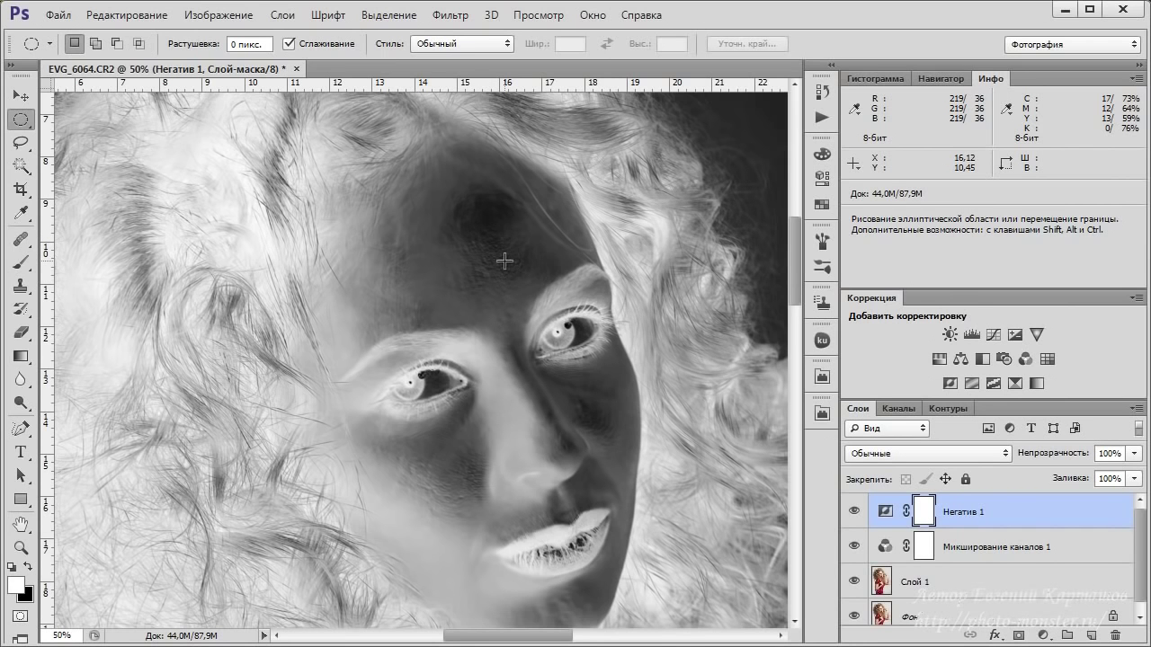
# Step: Add a Curves adjustment layer on top with the white point at input 78, output 255 and the black point at input 0, output 75
pyautogui.click(1045, 637)
pyautogui.click(1075, 360)
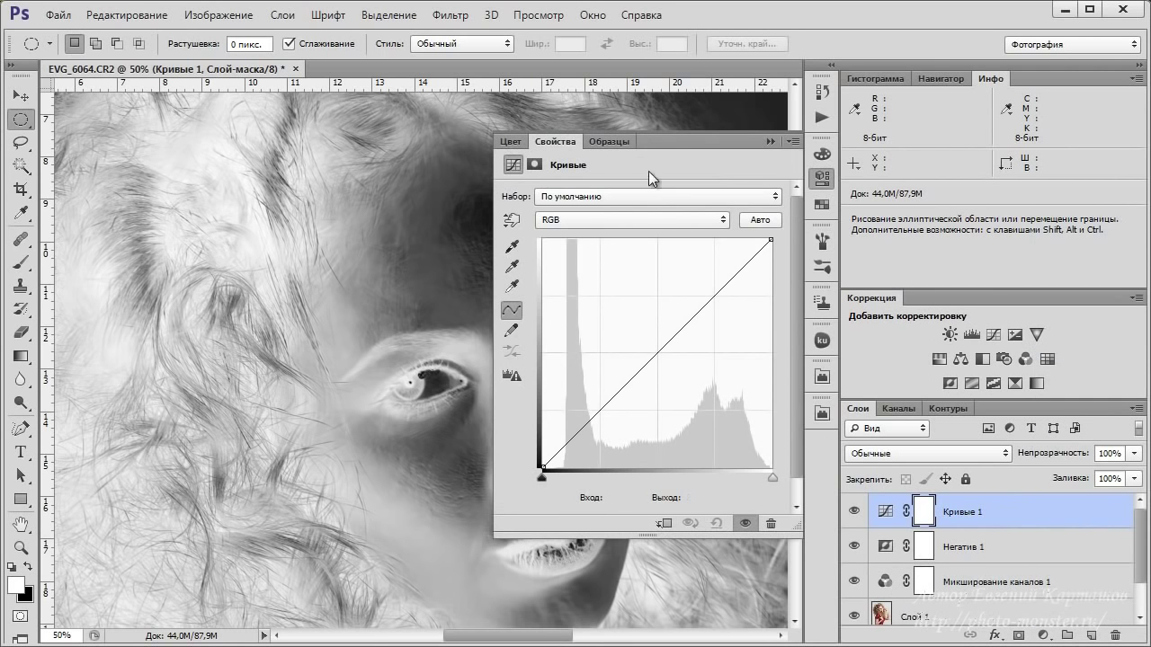
pyautogui.moveTo(668, 139); pyautogui.dragTo(863, 104)
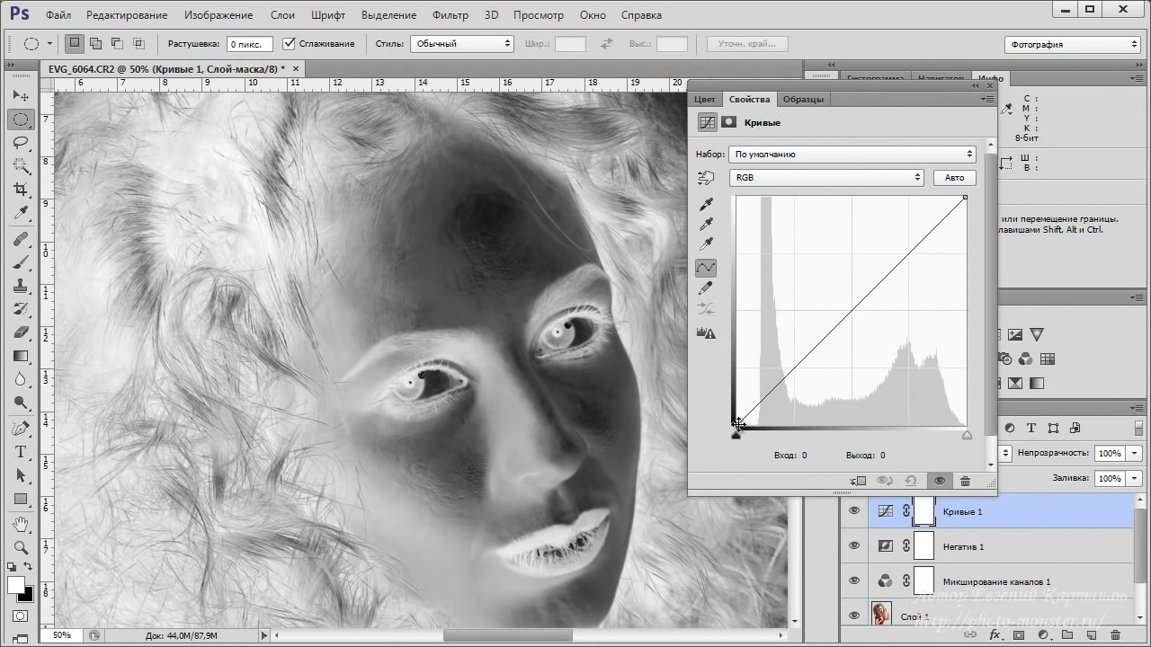
pyautogui.moveTo(964, 198); pyautogui.dragTo(819, 168)
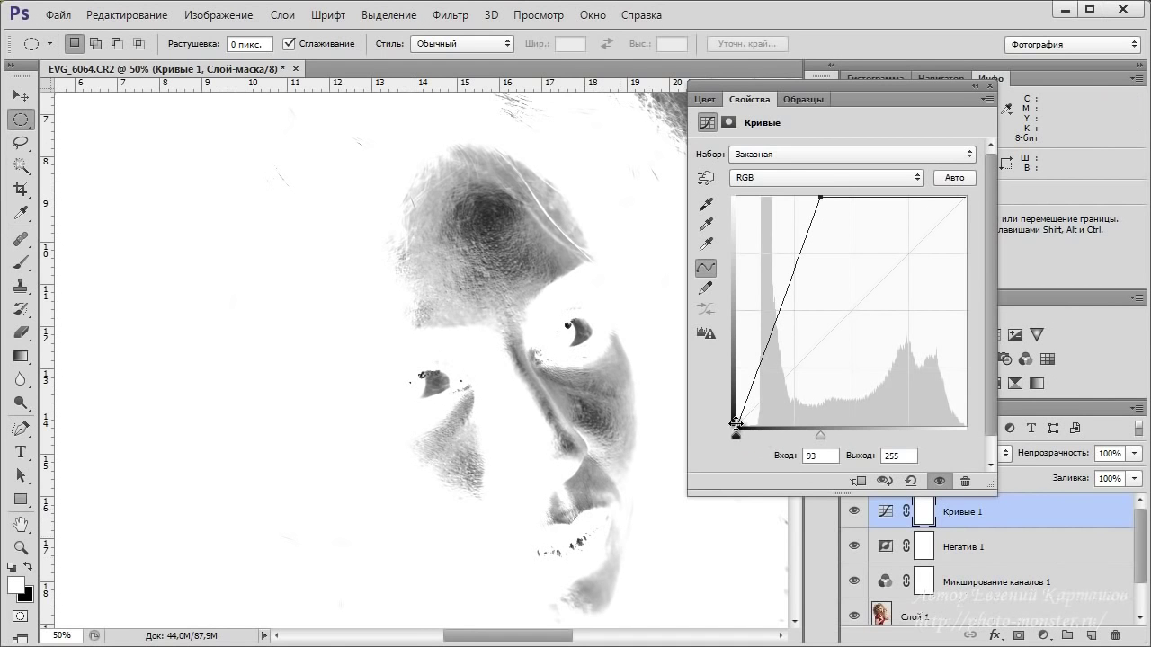
pyautogui.moveTo(735, 422); pyautogui.dragTo(725, 389)
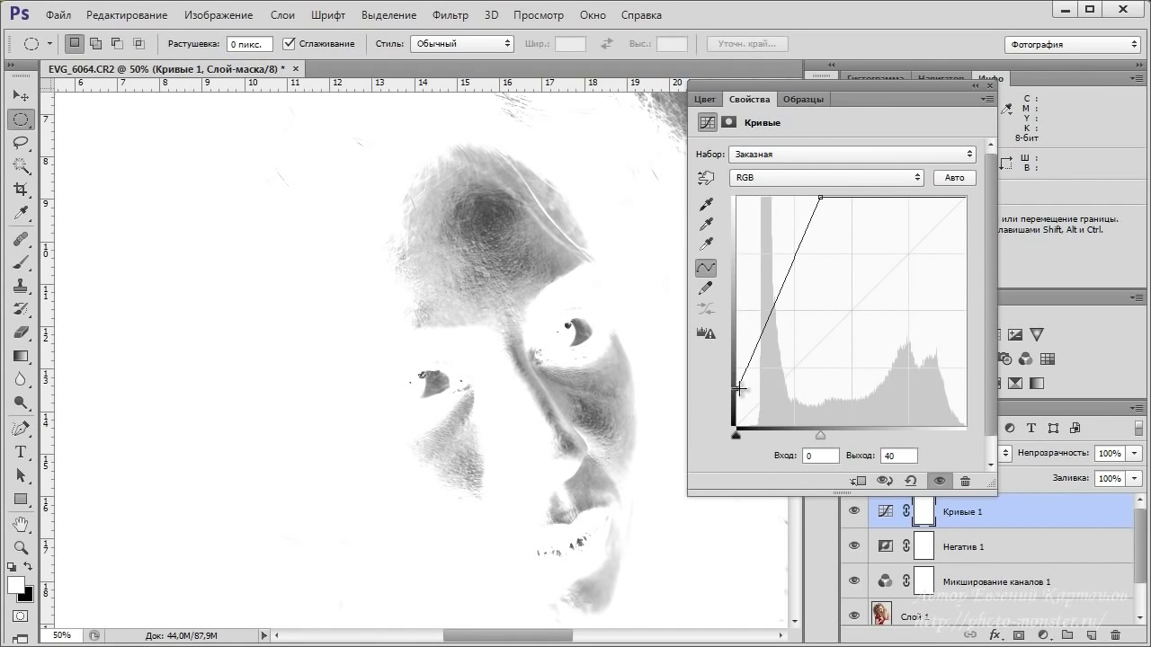
pyautogui.moveTo(738, 389); pyautogui.dragTo(735, 358)
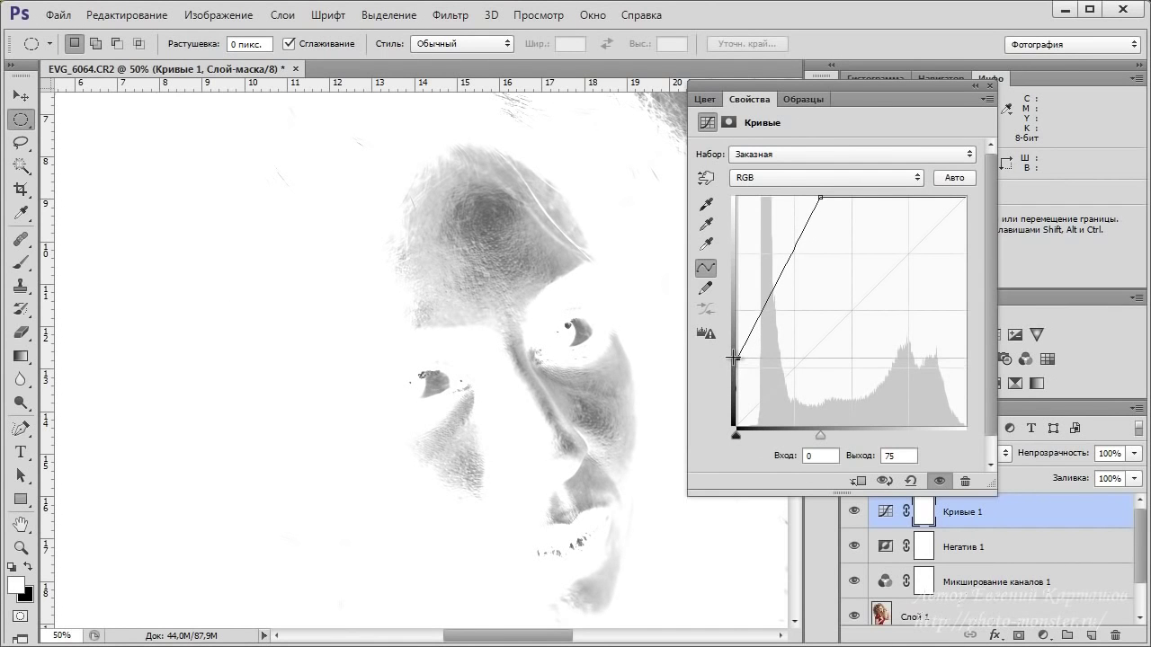
pyautogui.moveTo(820, 197)
pyautogui.mouseDown()
pyautogui.moveTo(851, 198)
pyautogui.moveTo(807, 191)
pyautogui.mouseUp()
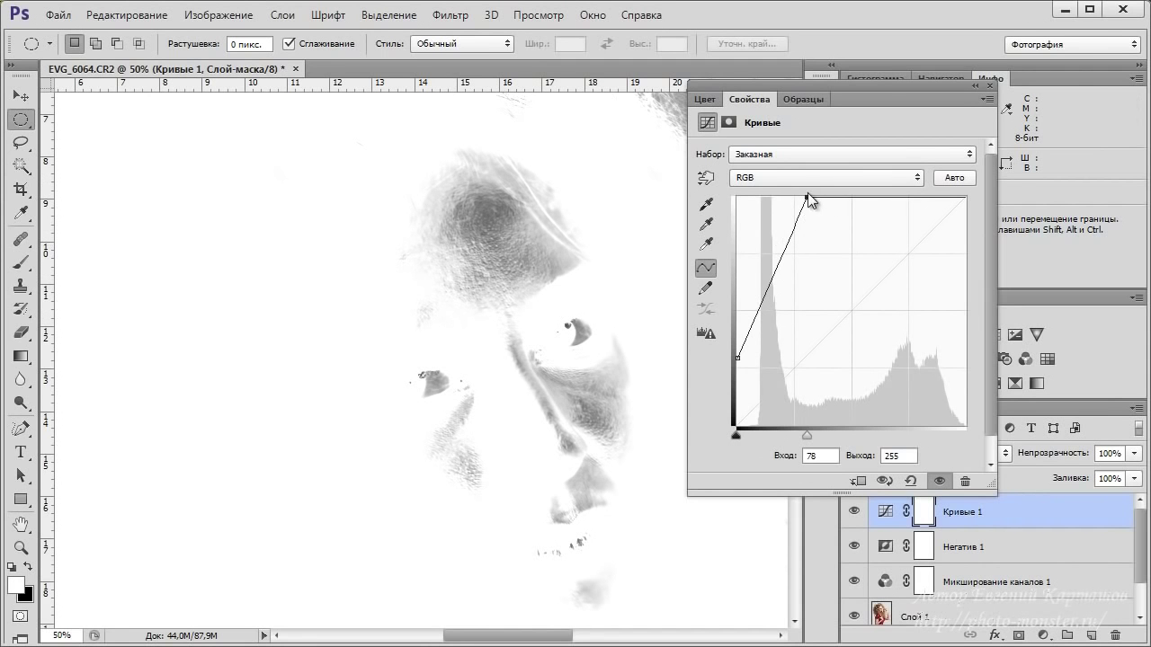
pyautogui.click(974, 87)
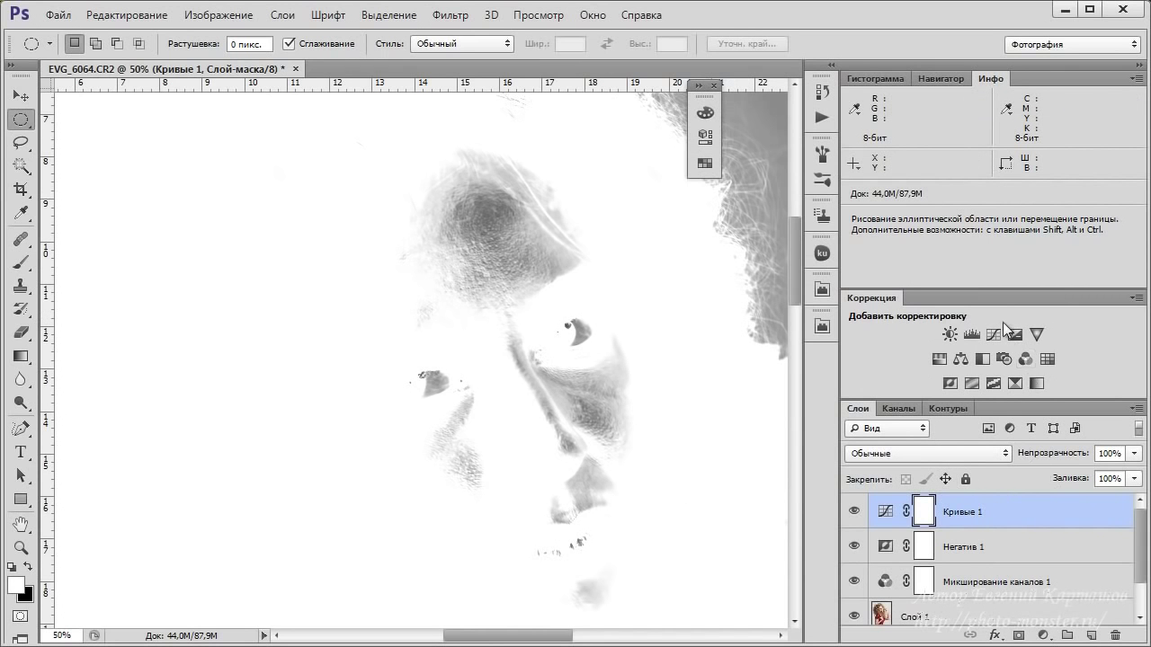
# Step: Group the Curves, Invert and Channel Mixer adjustment layers together with the duplicated photo layer
pyautogui.hotkey('ctrl', 'z')
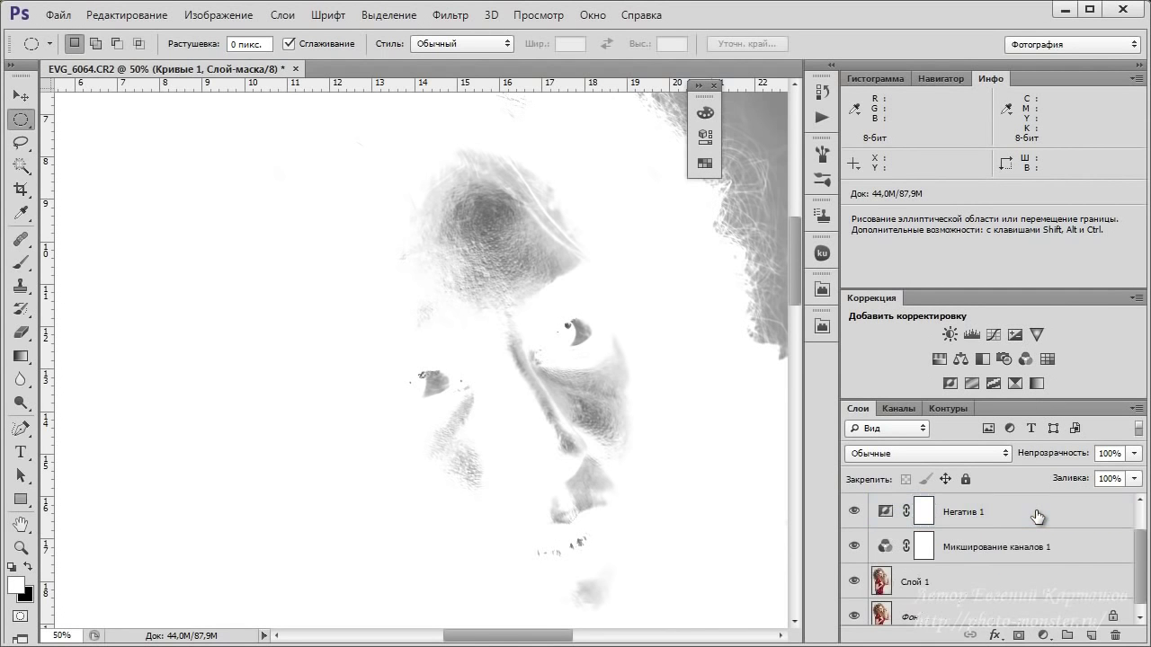
pyautogui.hotkey('ctrl', 'z')
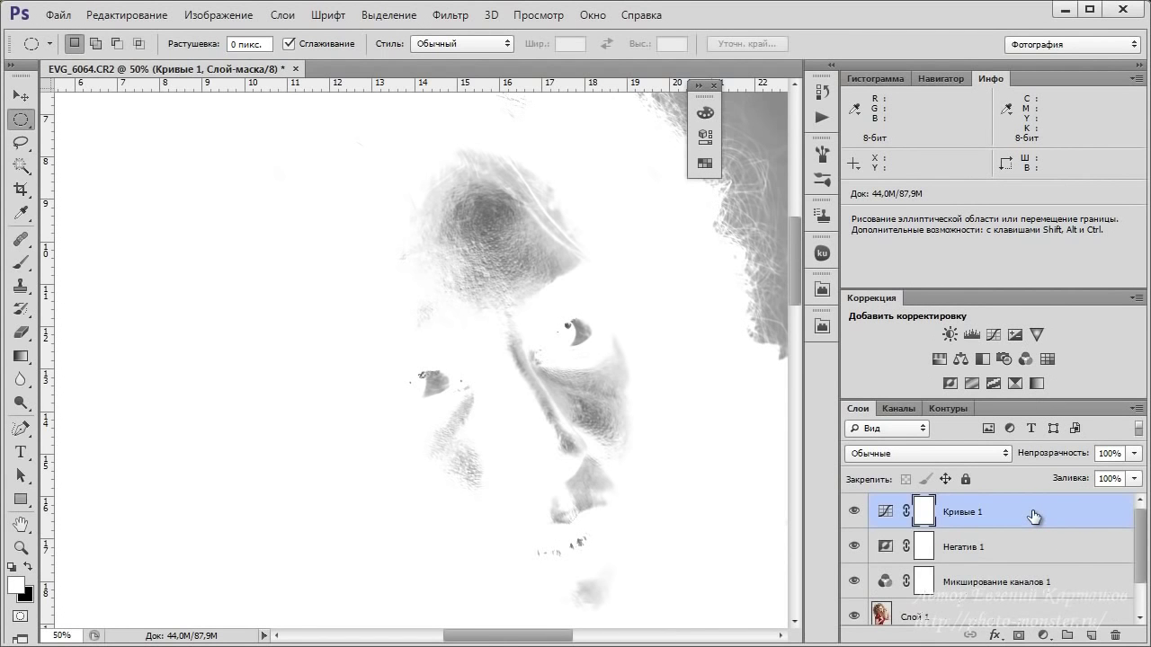
pyautogui.hotkey('ctrl', '2')
pyautogui.scroll(-1, 1034, 517)
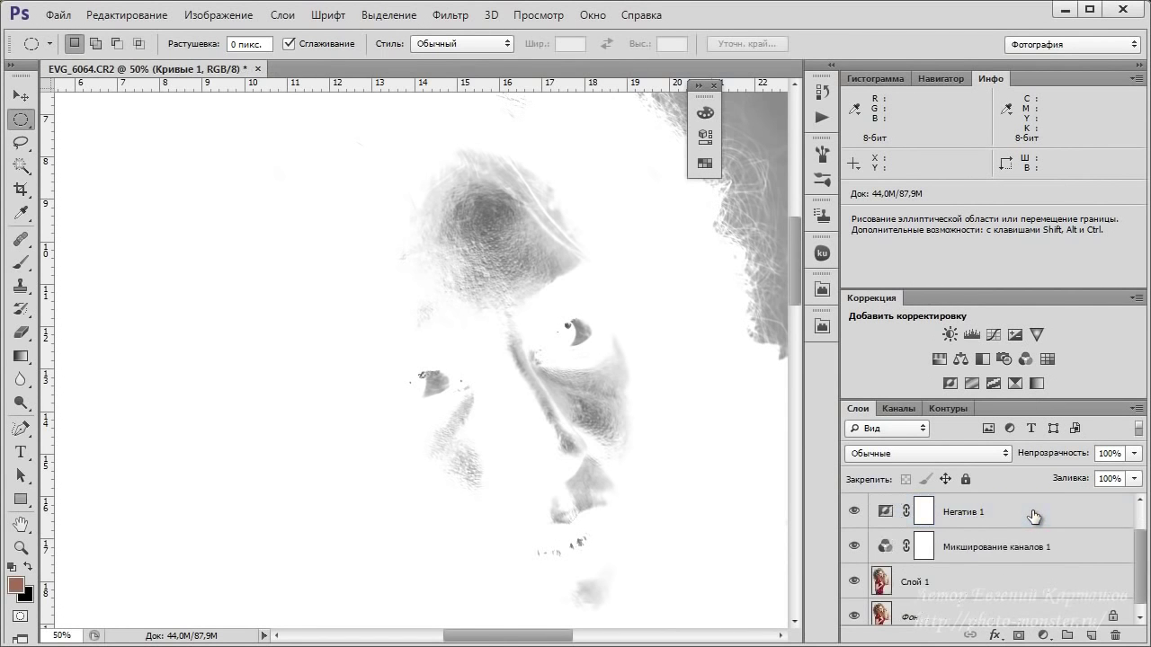
pyautogui.keyDown('shift'); pyautogui.click(982, 575); pyautogui.keyUp('shift')
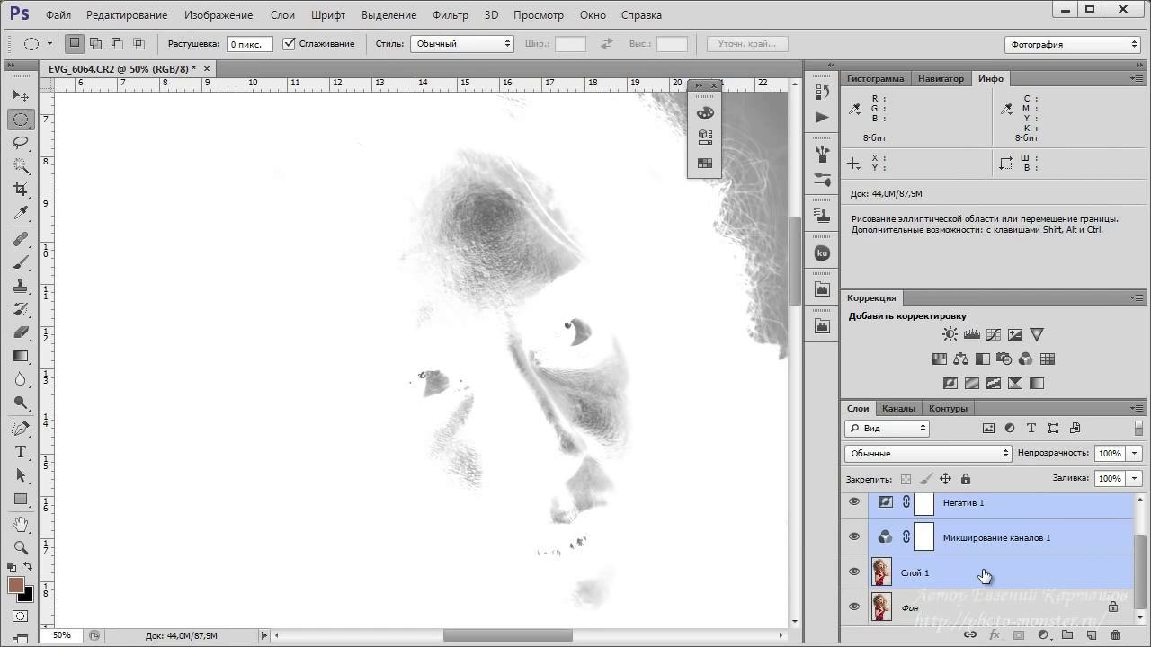
pyautogui.hotkey('ctrl', 'g')
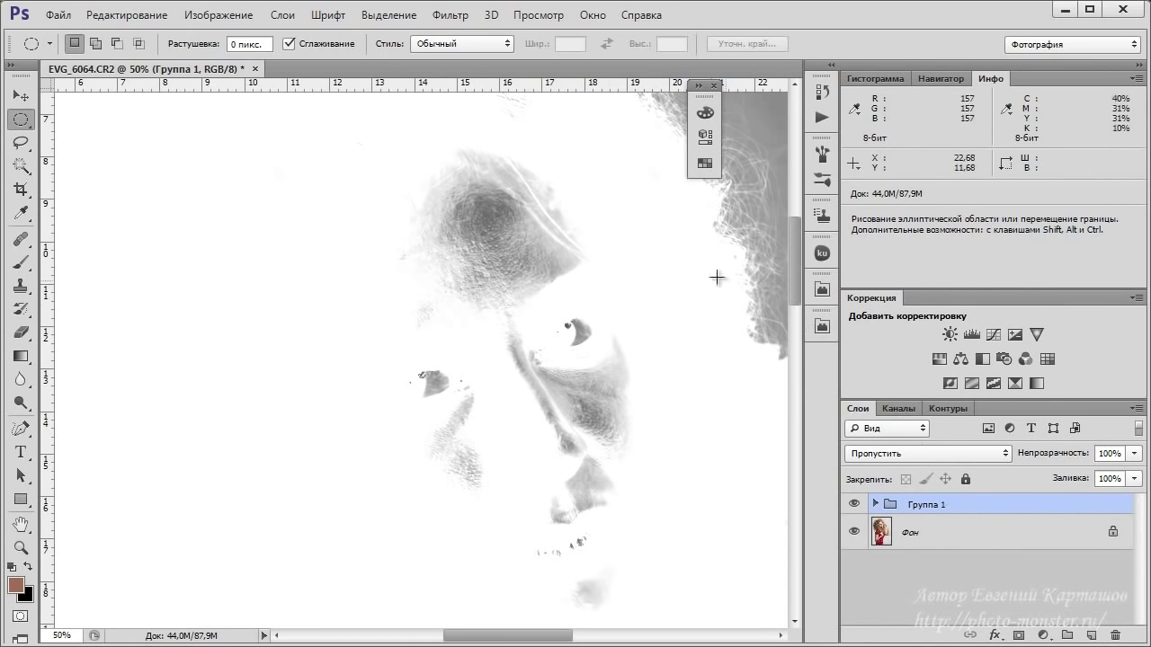
# Step: Rename the group антиблик and set its blend mode to Color Burn (Затемнение основы), comparing the photo with and without it
pyautogui.doubleClick(919, 509)
pyautogui.write('антиблик')
pyautogui.press('Return')
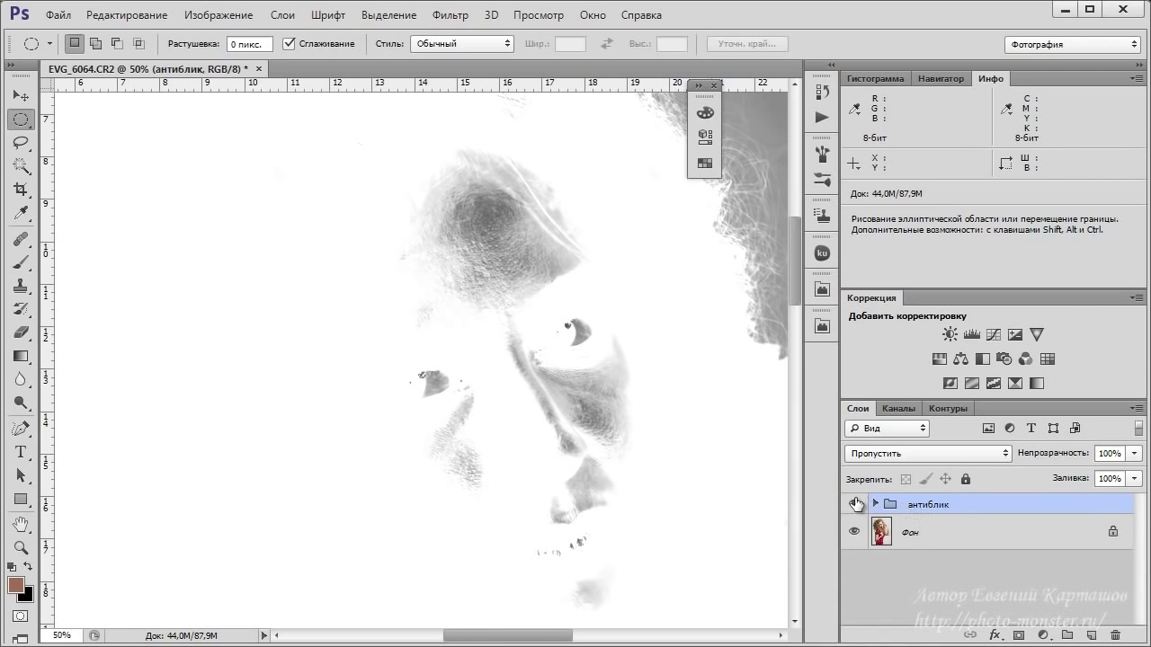
pyautogui.click(1003, 454)
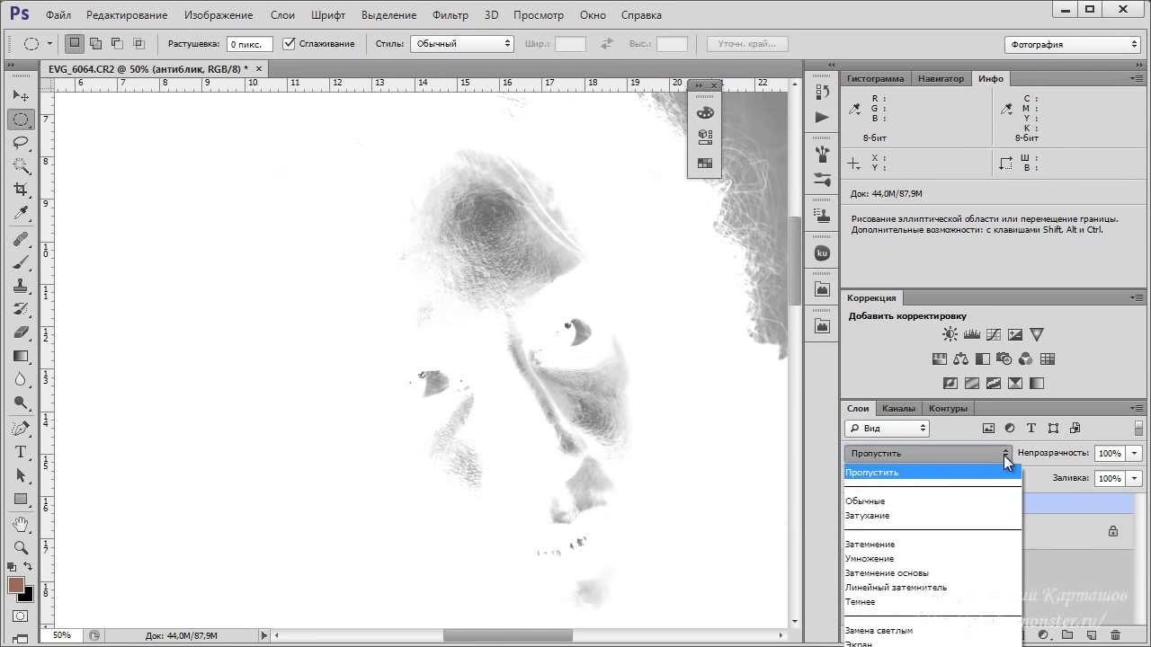
pyautogui.click(870, 573)
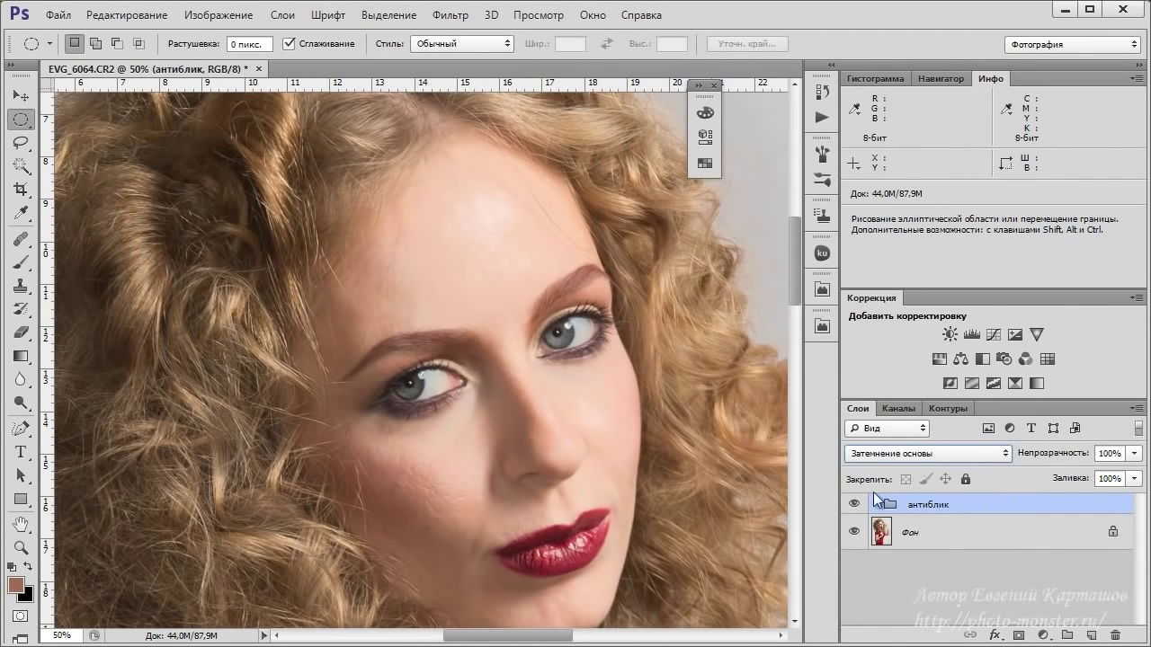
pyautogui.click(854, 505)
pyautogui.click(855, 505)
# Step: Lower the black point of the Curves layer inside the антиблик group to input 0, output 14
pyautogui.click(875, 504)
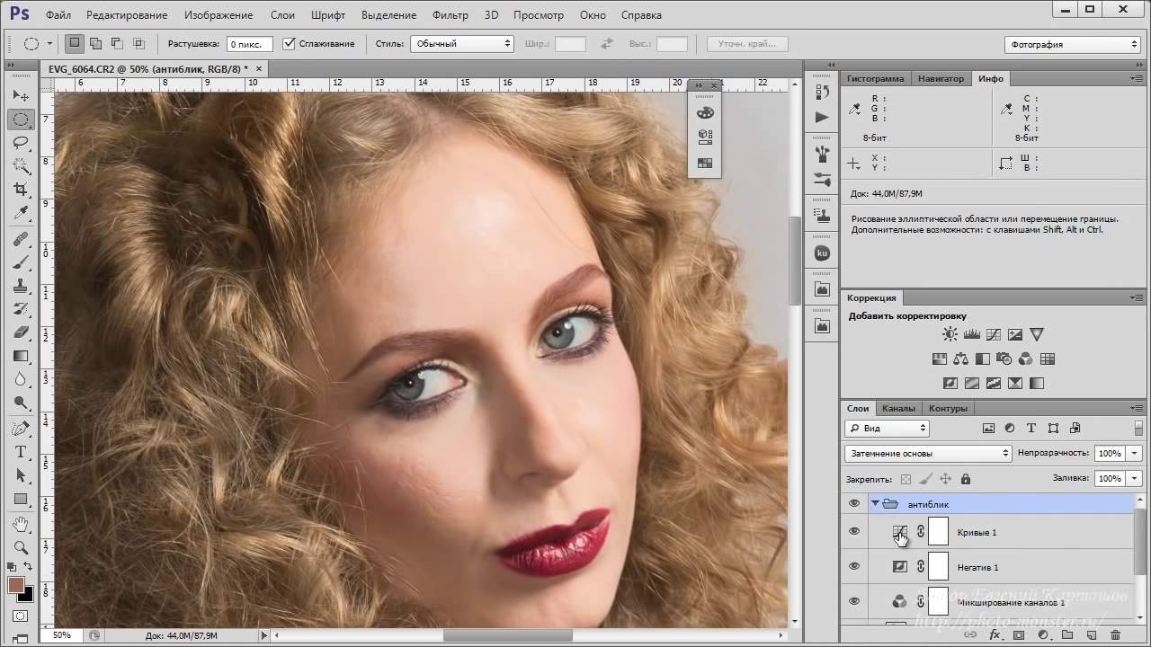
pyautogui.doubleClick(899, 536)
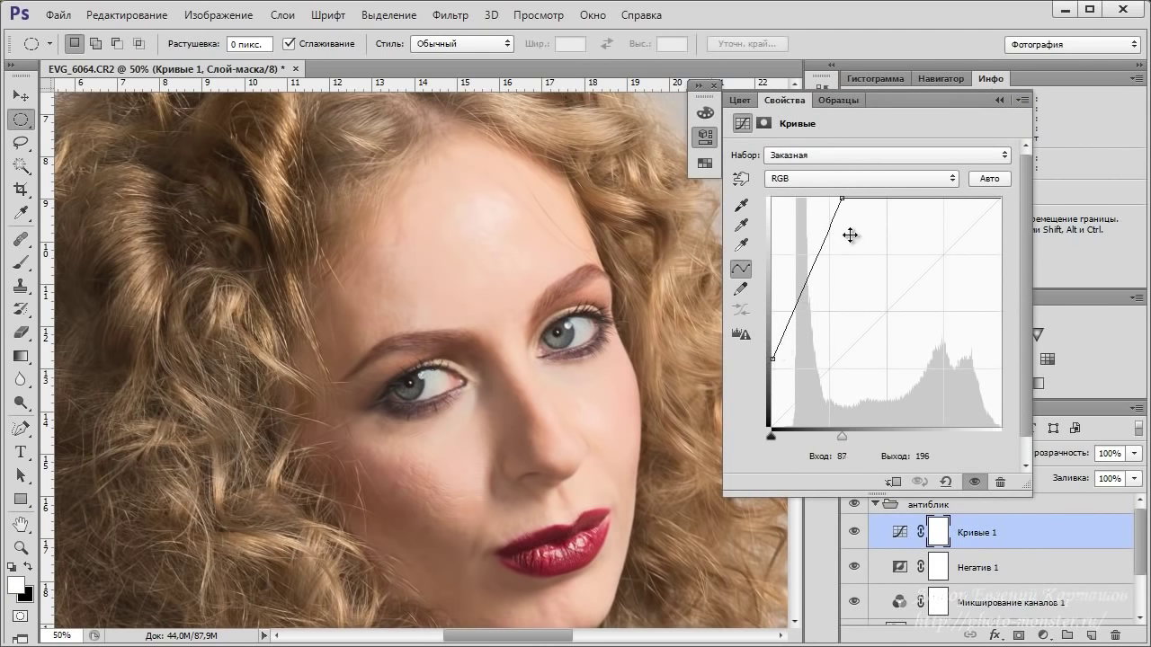
pyautogui.moveTo(773, 352); pyautogui.dragTo(752, 414)
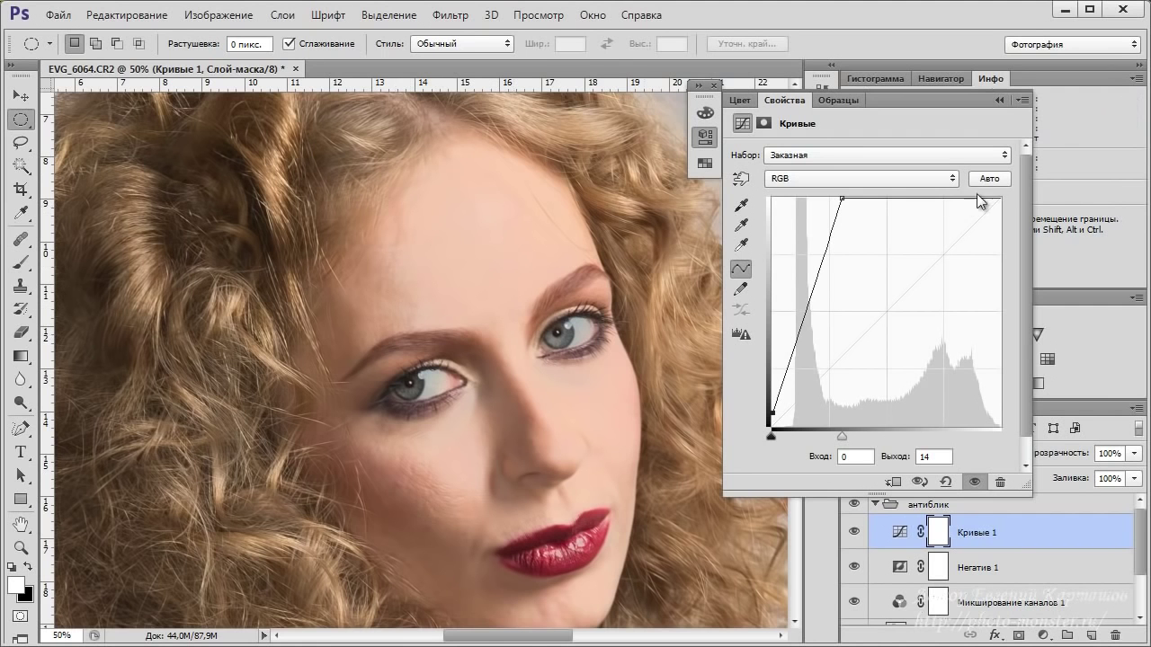
pyautogui.click(1000, 99)
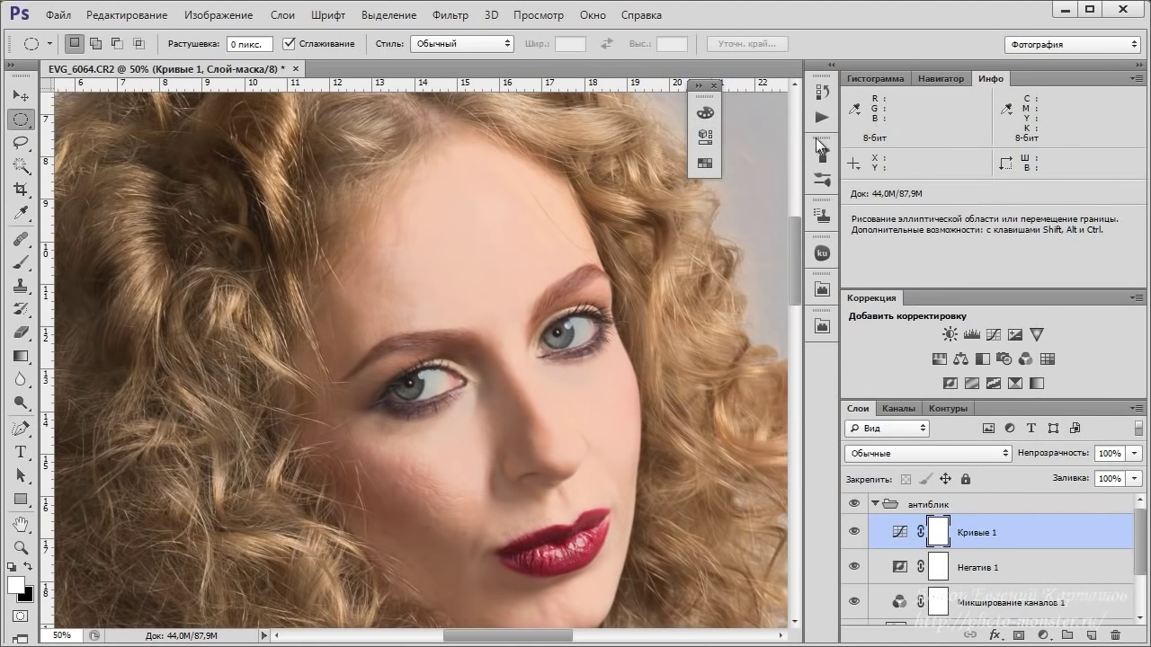
# Step: Collapse the антиблик group and convert it to a smart object
pyautogui.click(873, 505)
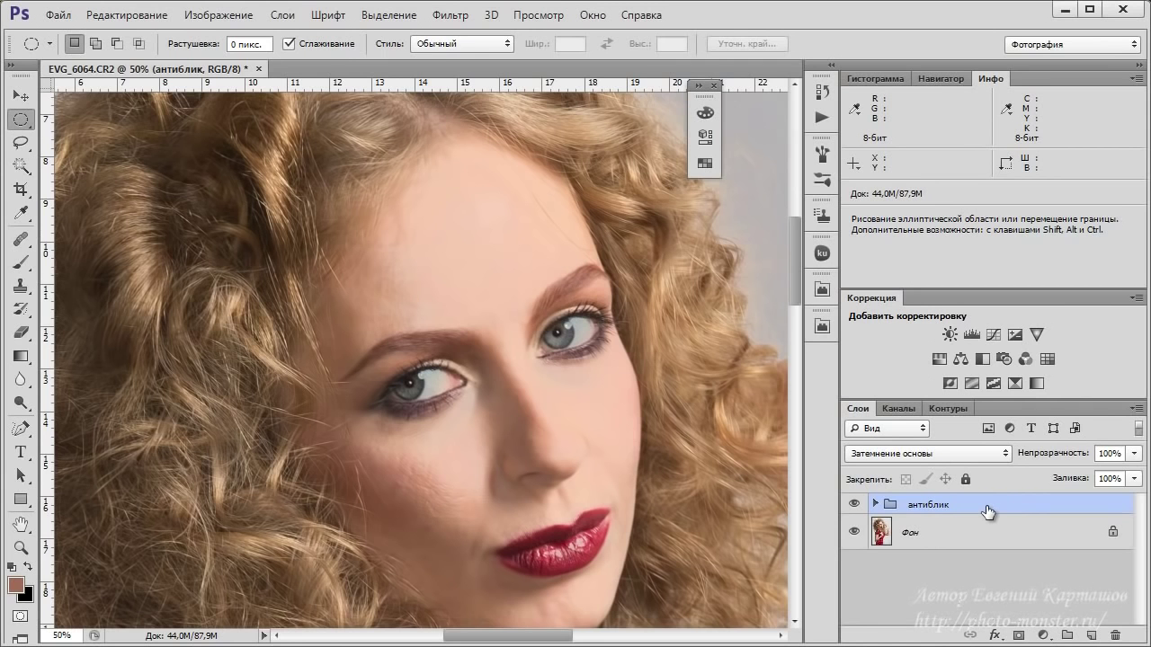
pyautogui.rightClick(988, 512)
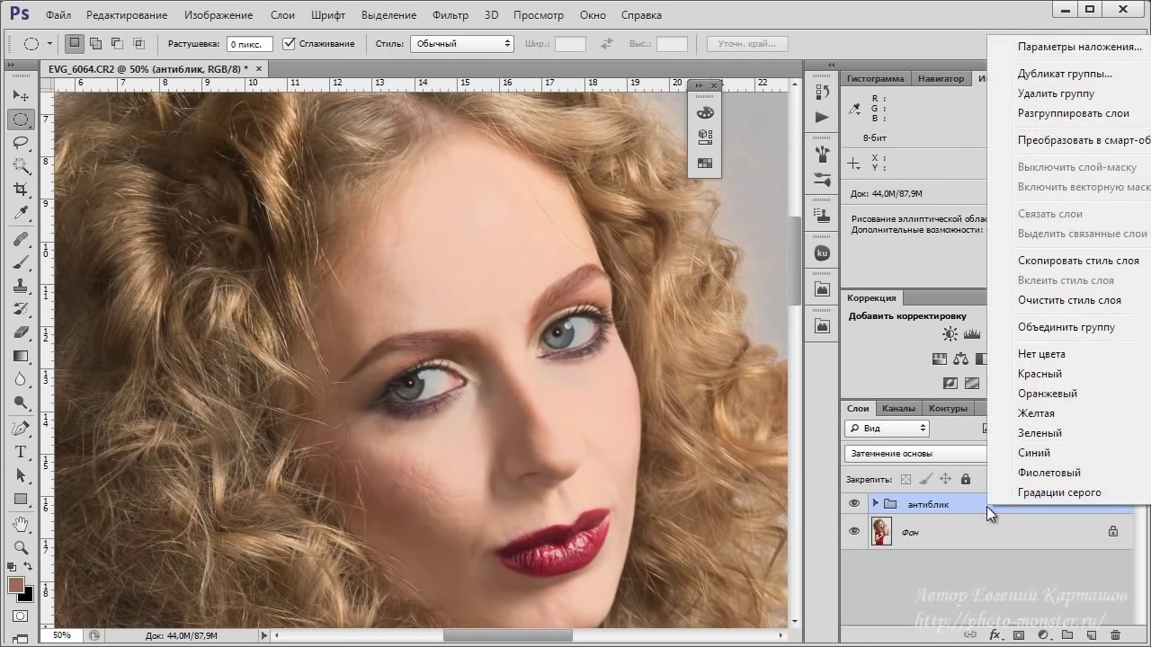
pyautogui.click(1023, 142)
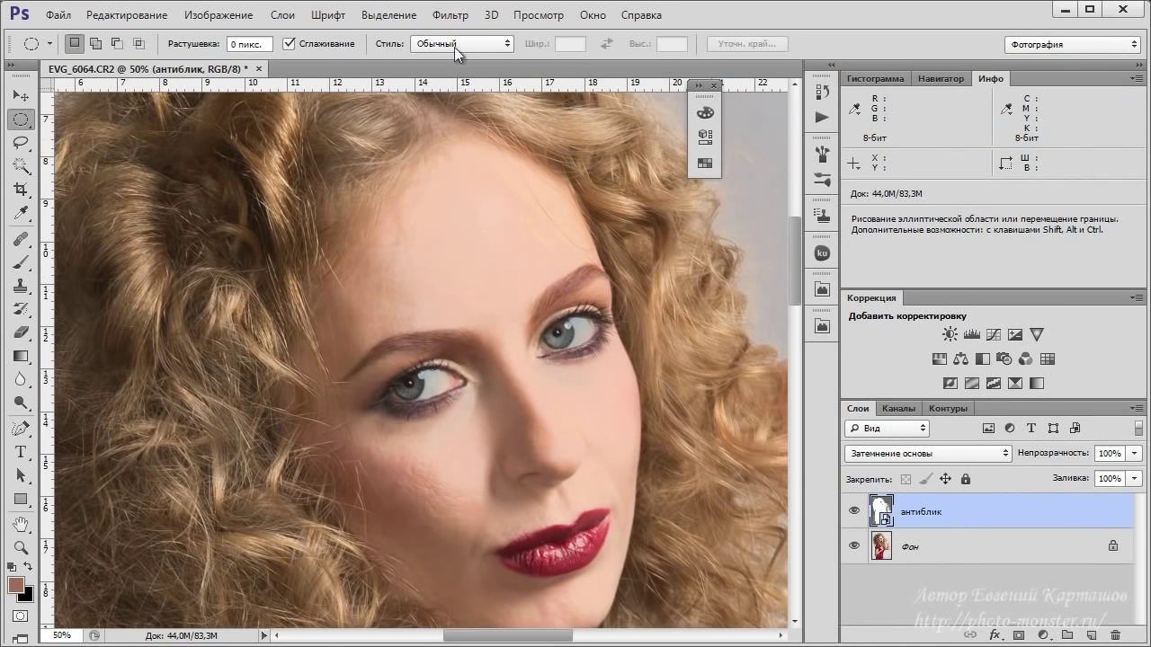
pyautogui.click(450, 16)
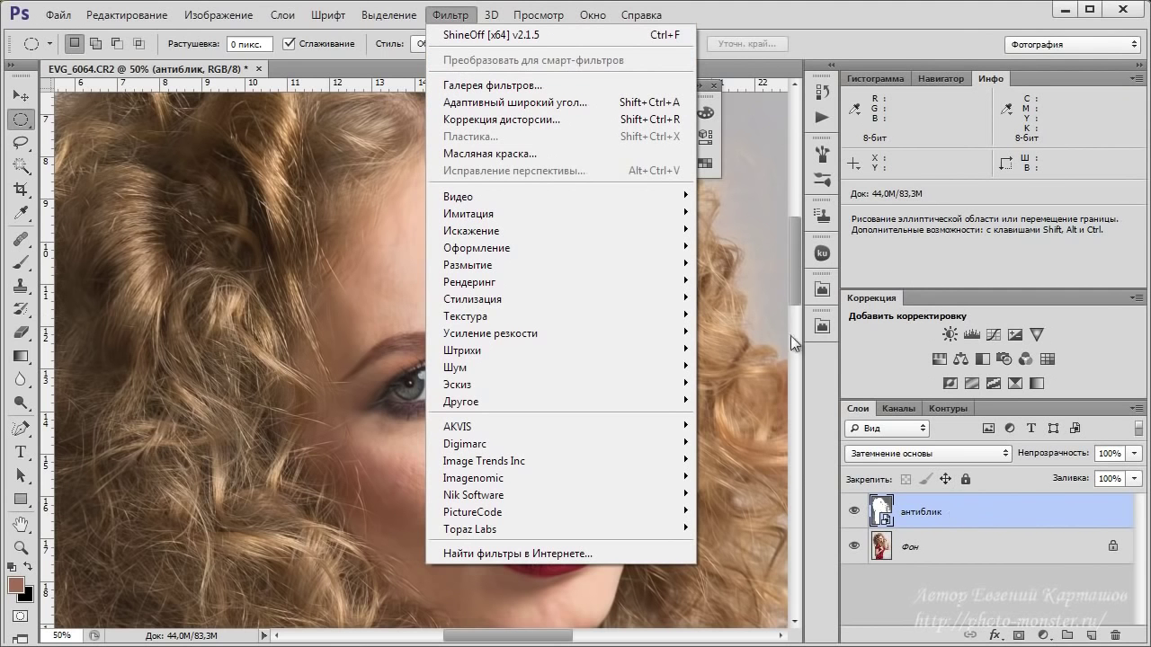
pyautogui.moveTo(278, 19)
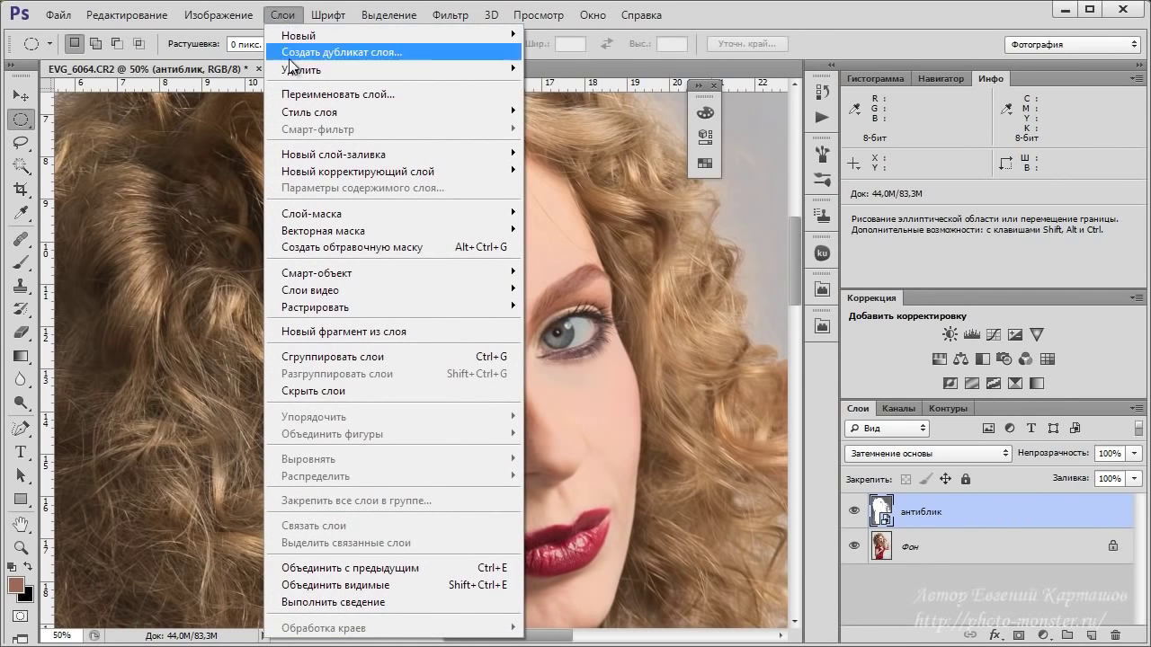
pyautogui.moveTo(316, 273)
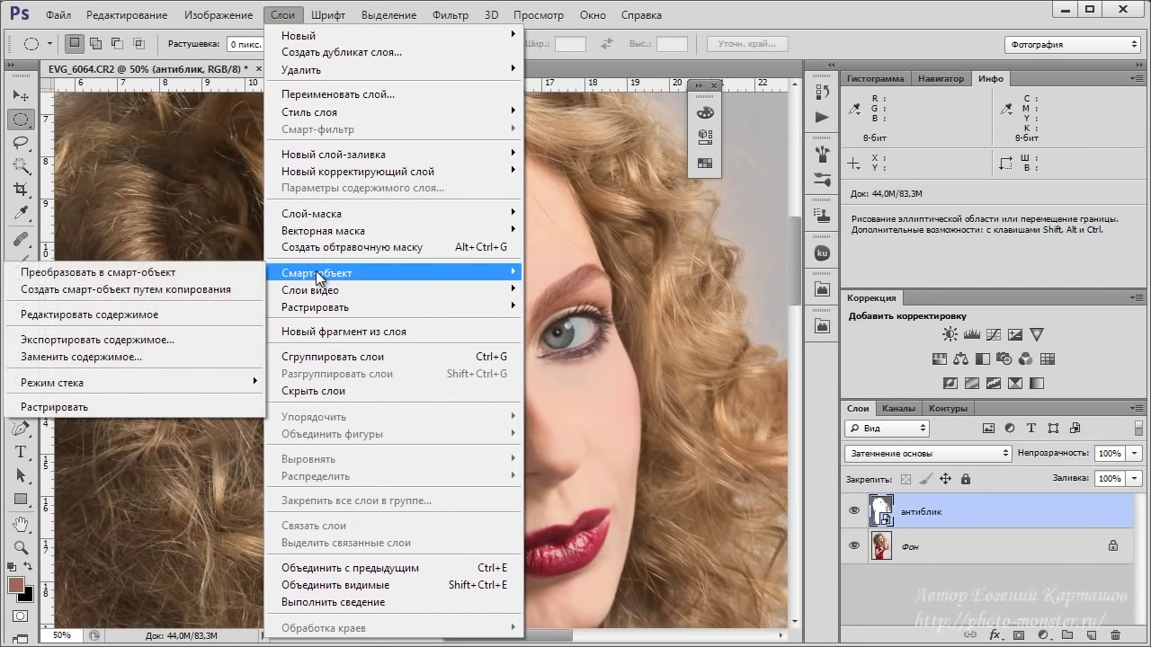
pyautogui.click(221, 276)
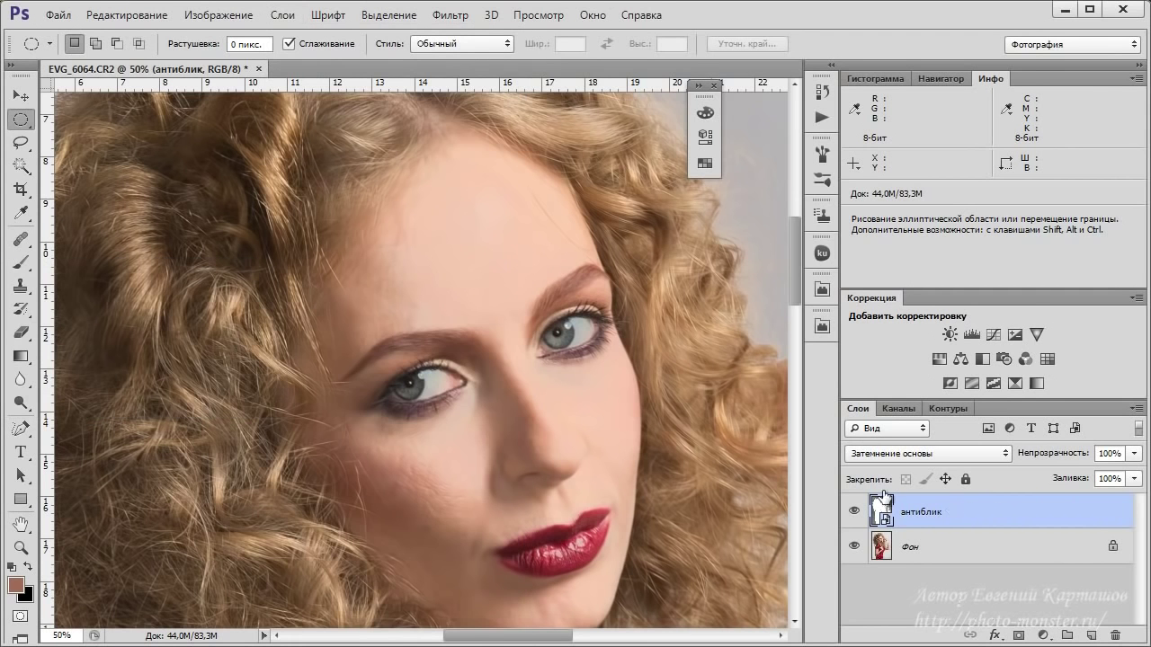
# Step: Apply a Gaussian Blur smart filter with a 2,6 pixel radius to the антиблик smart object
pyautogui.click(452, 15)
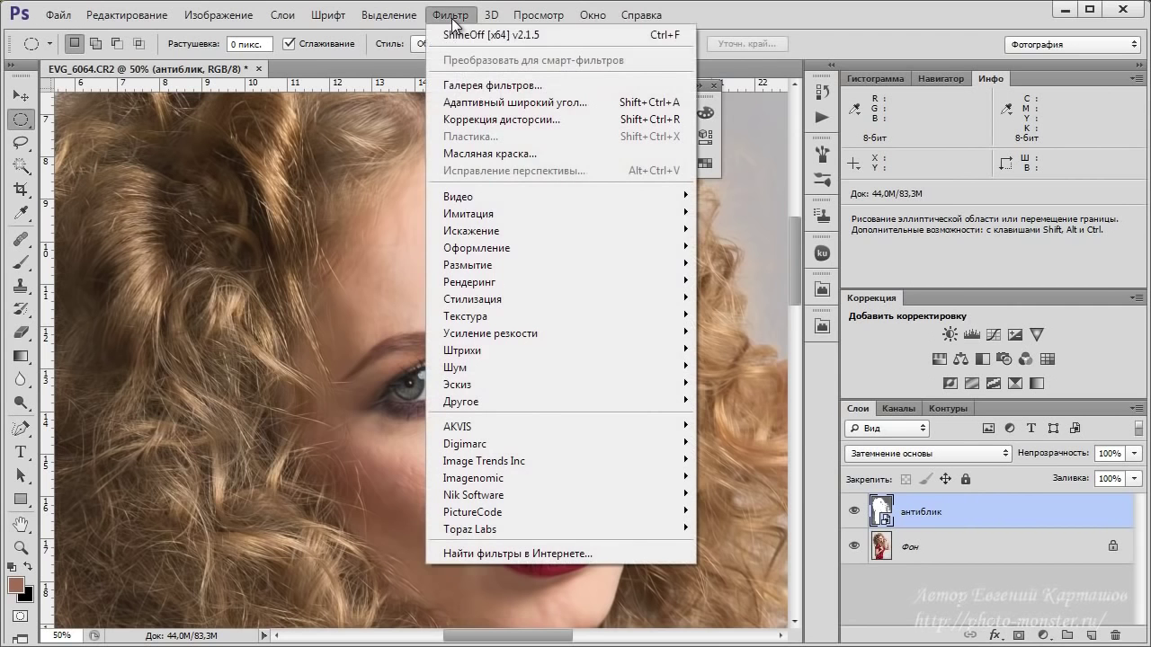
pyautogui.moveTo(440, 268)
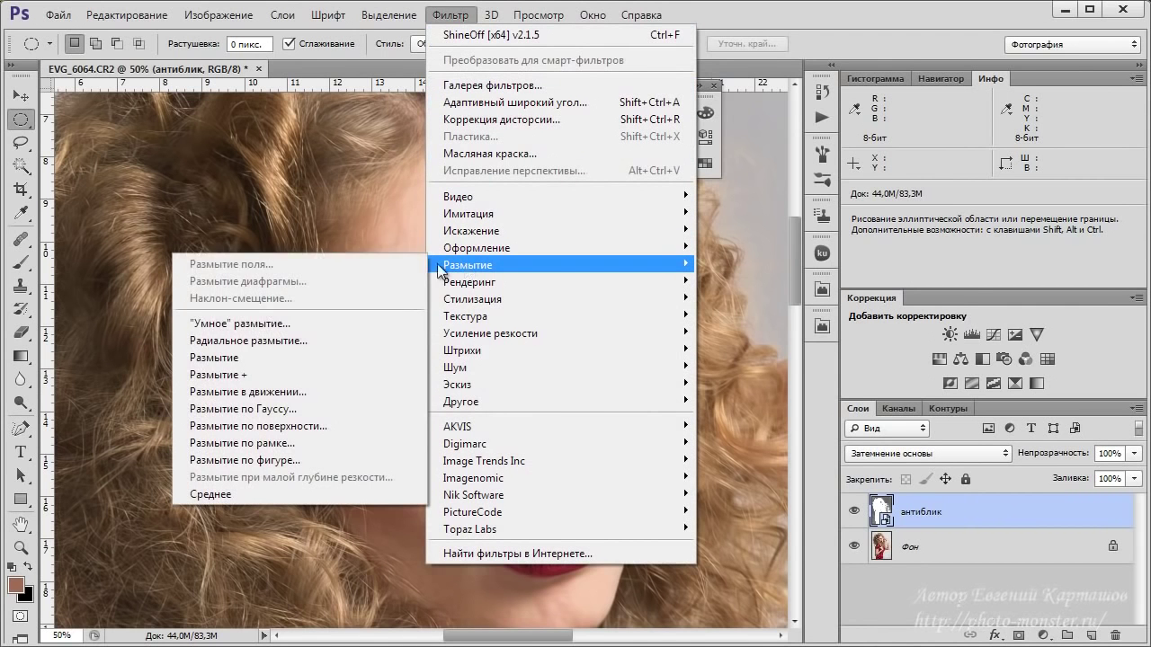
pyautogui.click(258, 410)
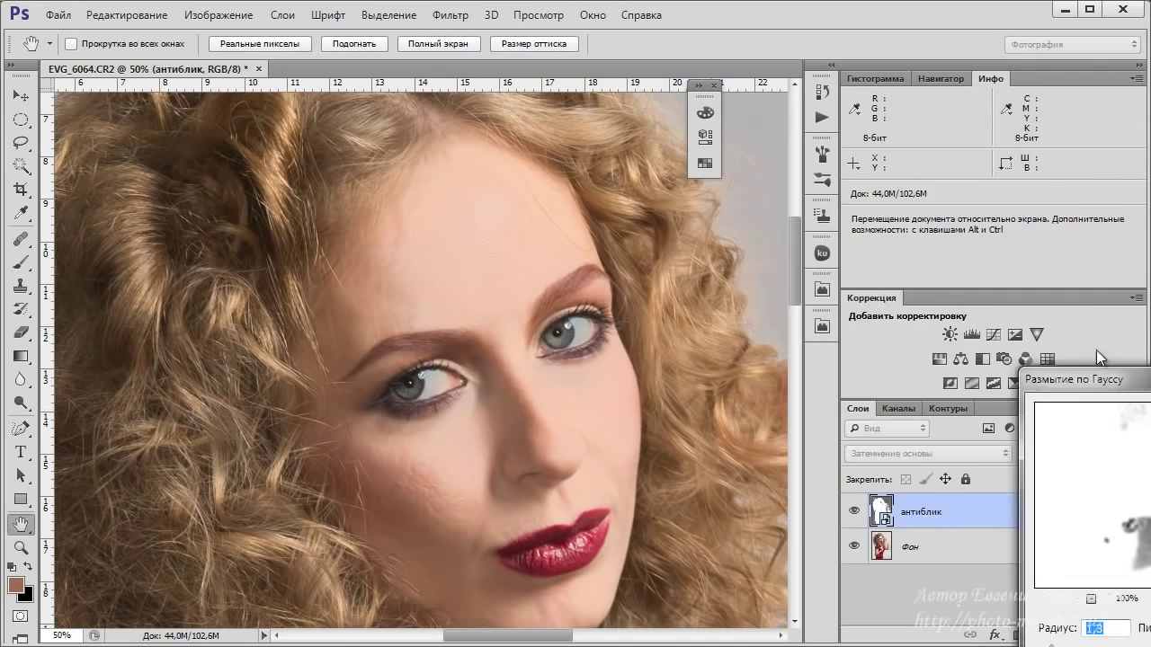
pyautogui.moveTo(1147, 373); pyautogui.dragTo(869, 180)
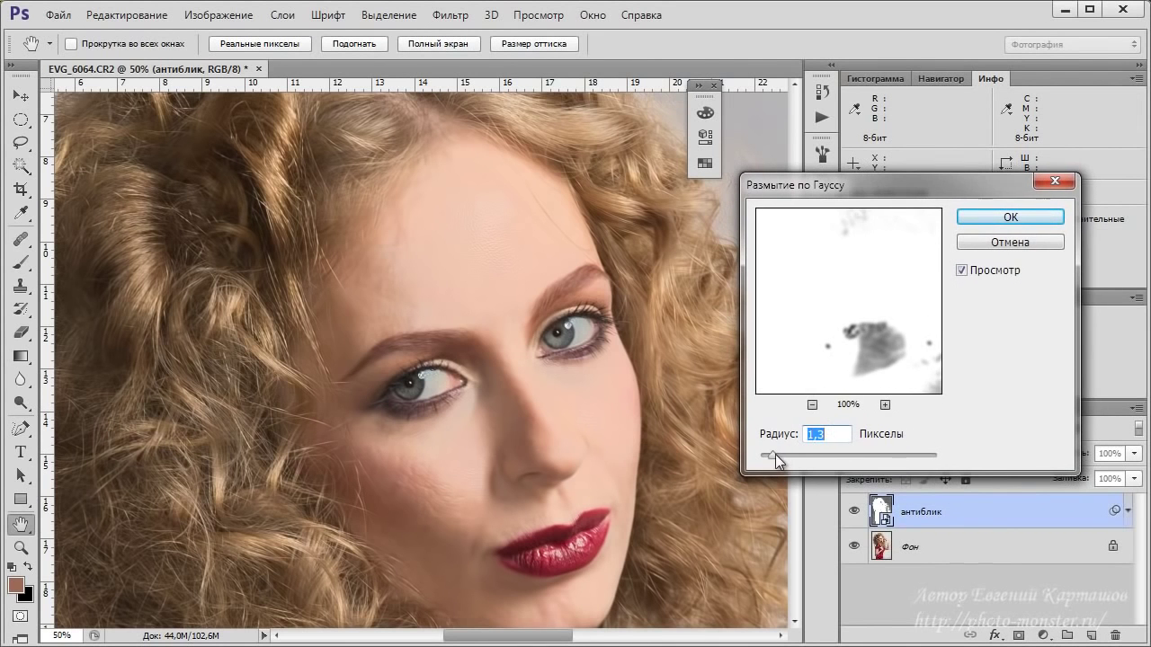
pyautogui.moveTo(775, 454); pyautogui.dragTo(784, 454)
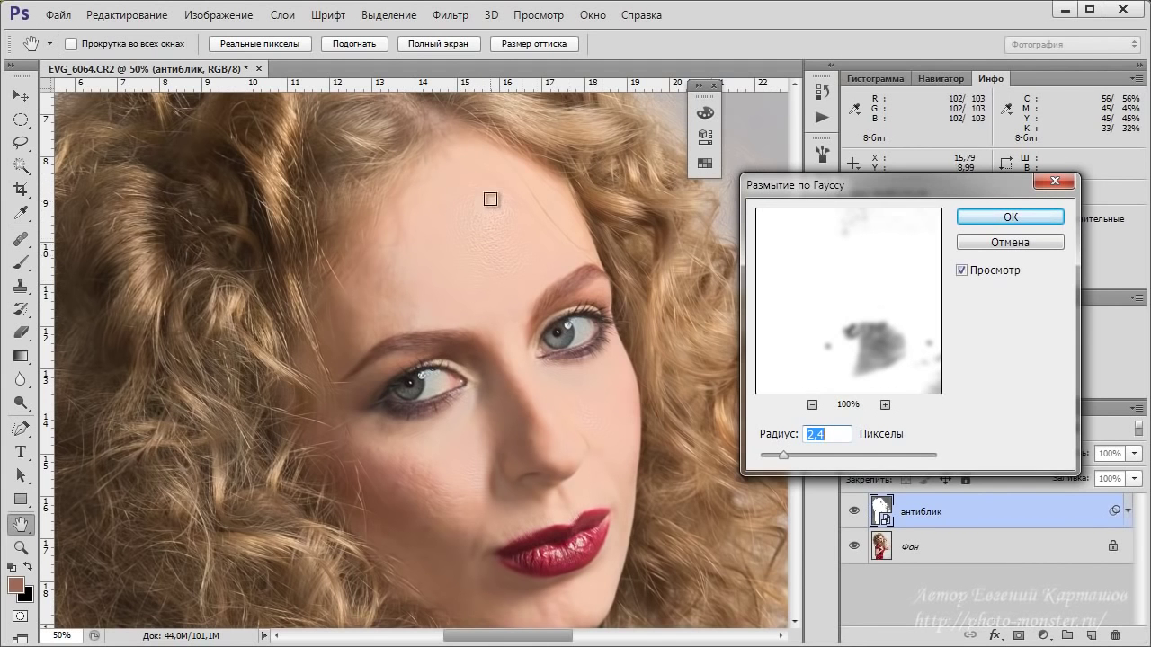
pyautogui.moveTo(780, 454); pyautogui.dragTo(785, 453)
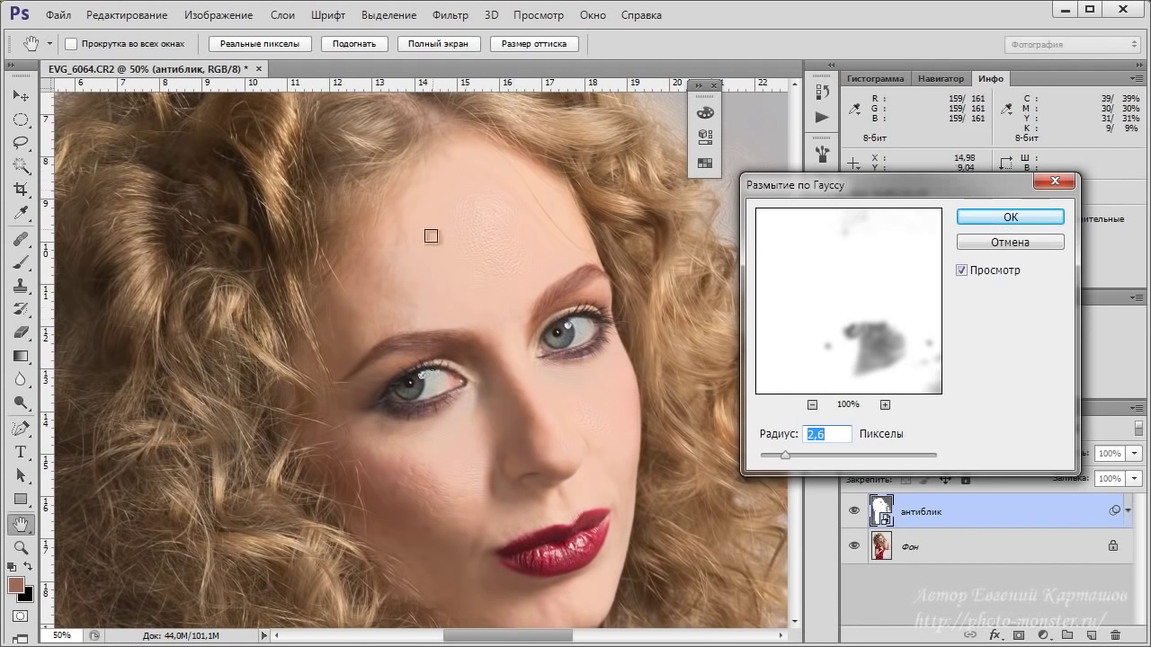
pyautogui.click(988, 219)
pyautogui.press('m')
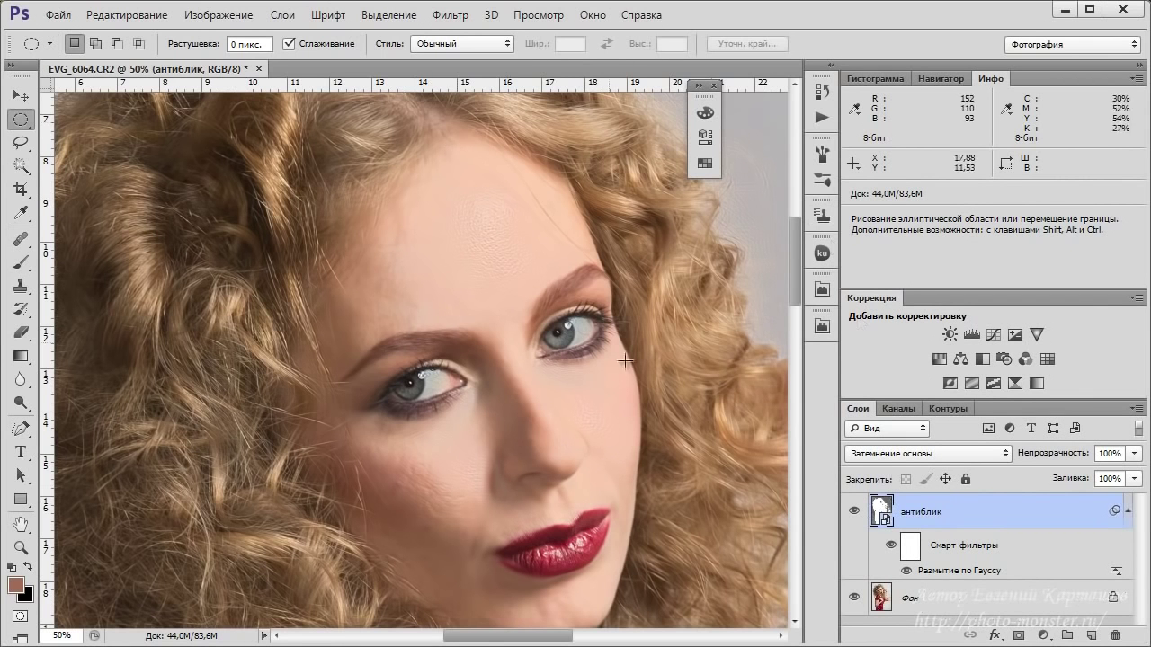
# Step: Open the антиблик smart object's contents, examine the adjustment layers in its group, and close it with the changes saved
pyautogui.doubleClick(882, 512)
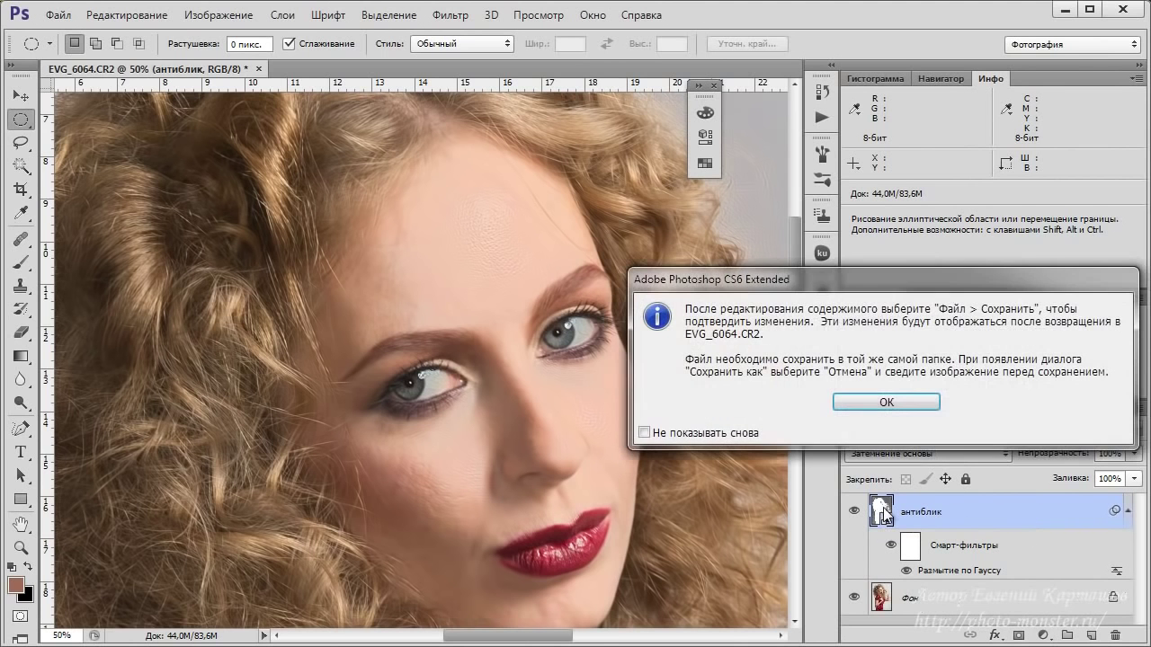
pyautogui.click(866, 397)
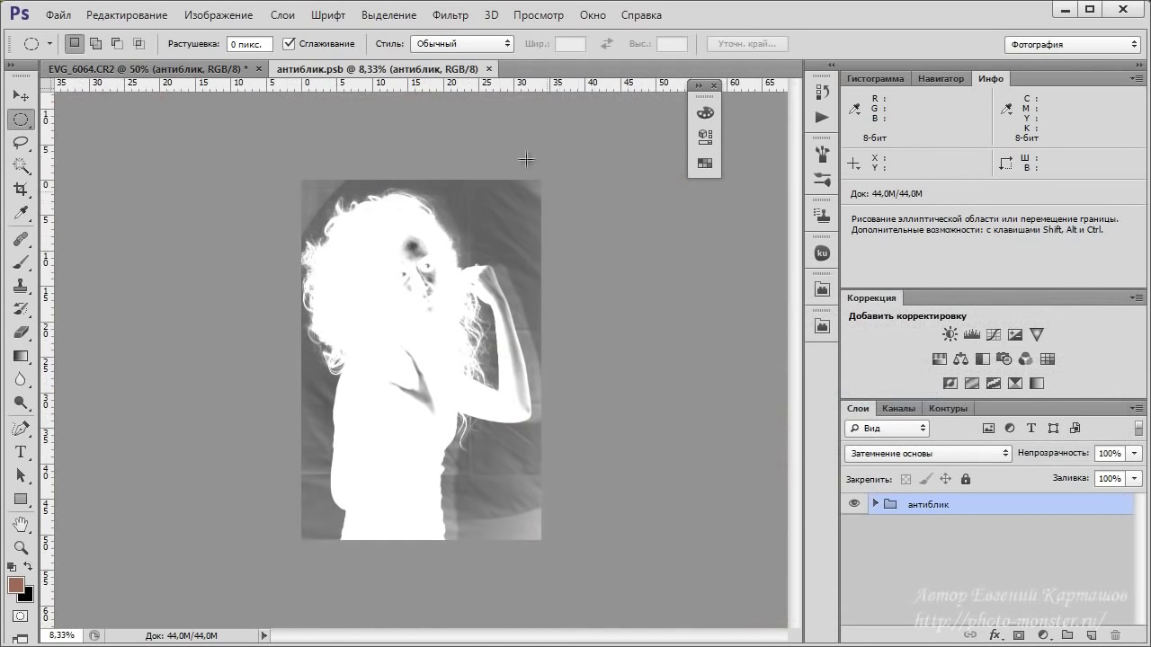
pyautogui.click(876, 505)
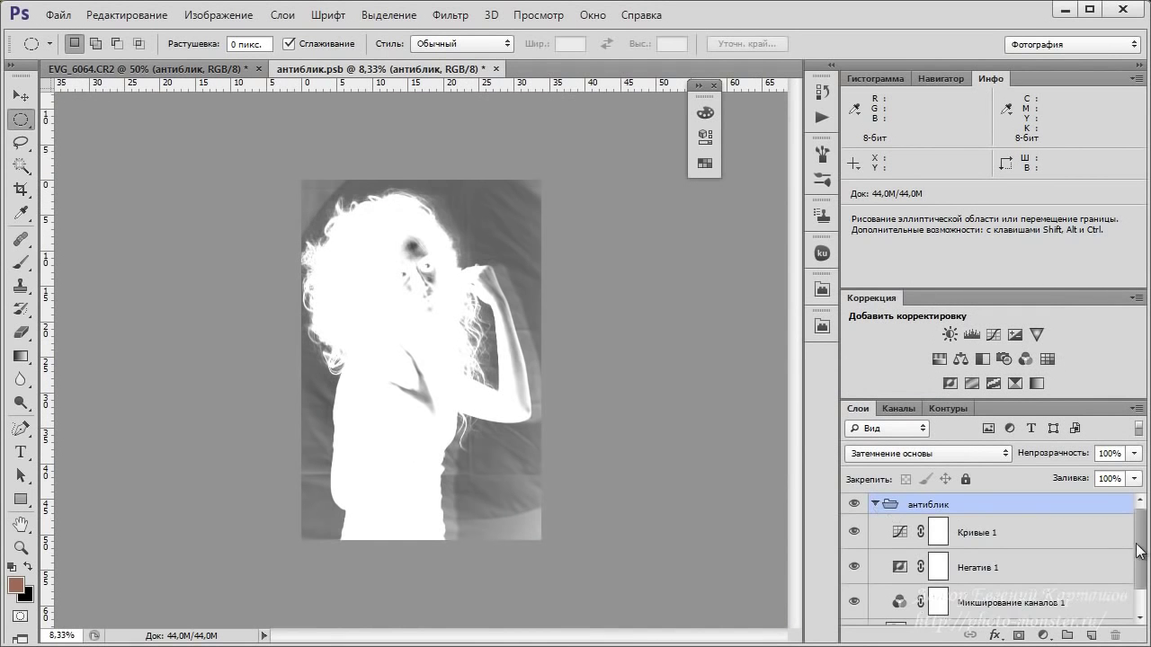
pyautogui.moveTo(1142, 550); pyautogui.dragTo(1142, 525)
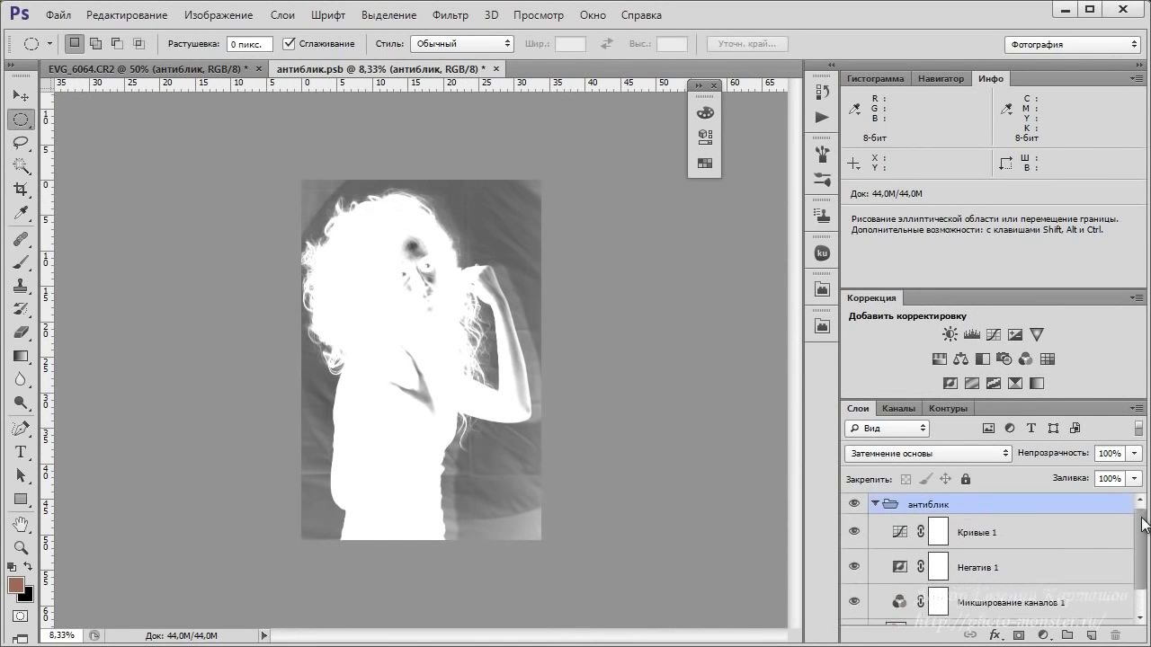
pyautogui.click(495, 69)
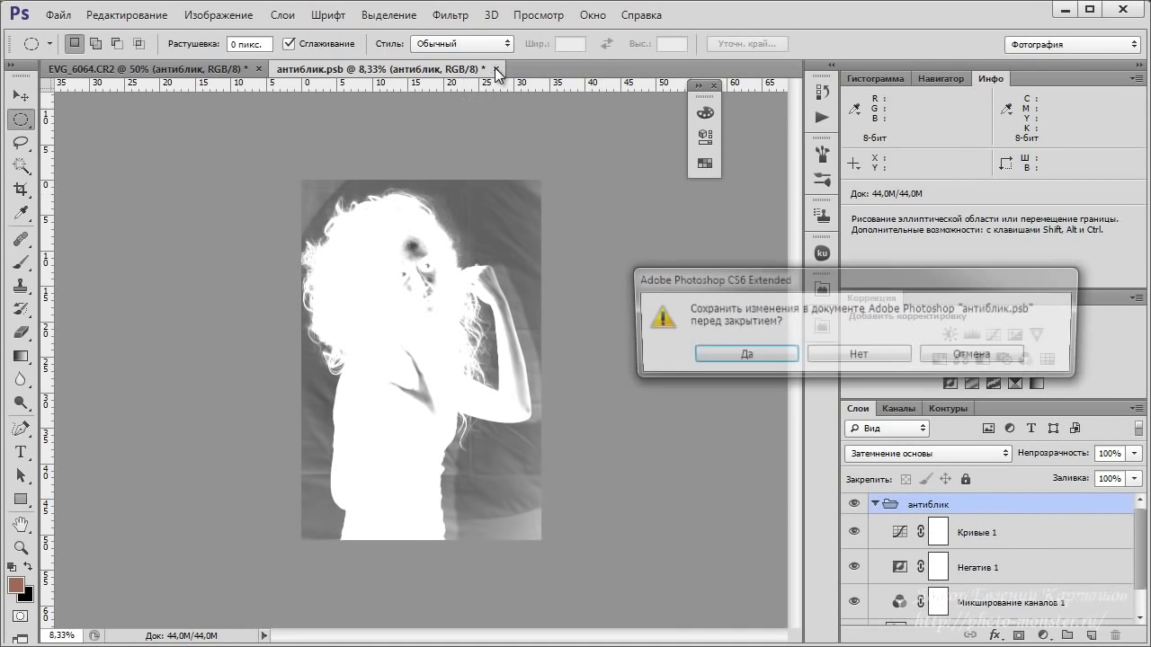
pyautogui.click(729, 355)
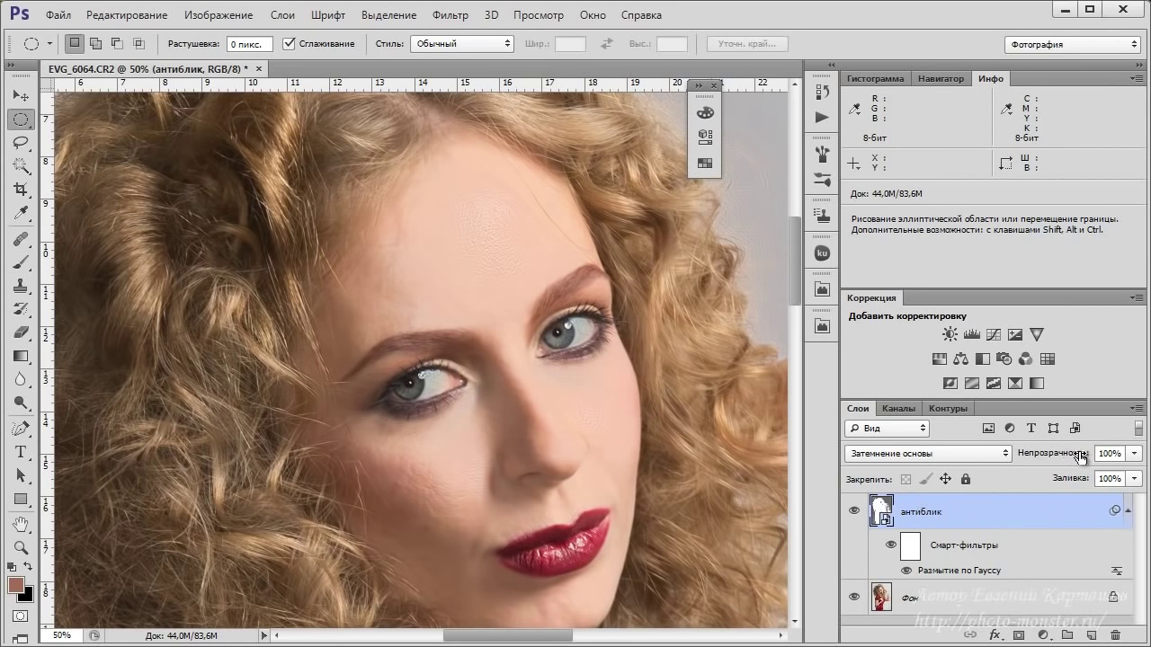
# Step: Add a black layer mask to the антиблик layer that hides its whole effect
pyautogui.moveTo(1079, 458); pyautogui.dragTo(1108, 458)
pyautogui.press('alt')
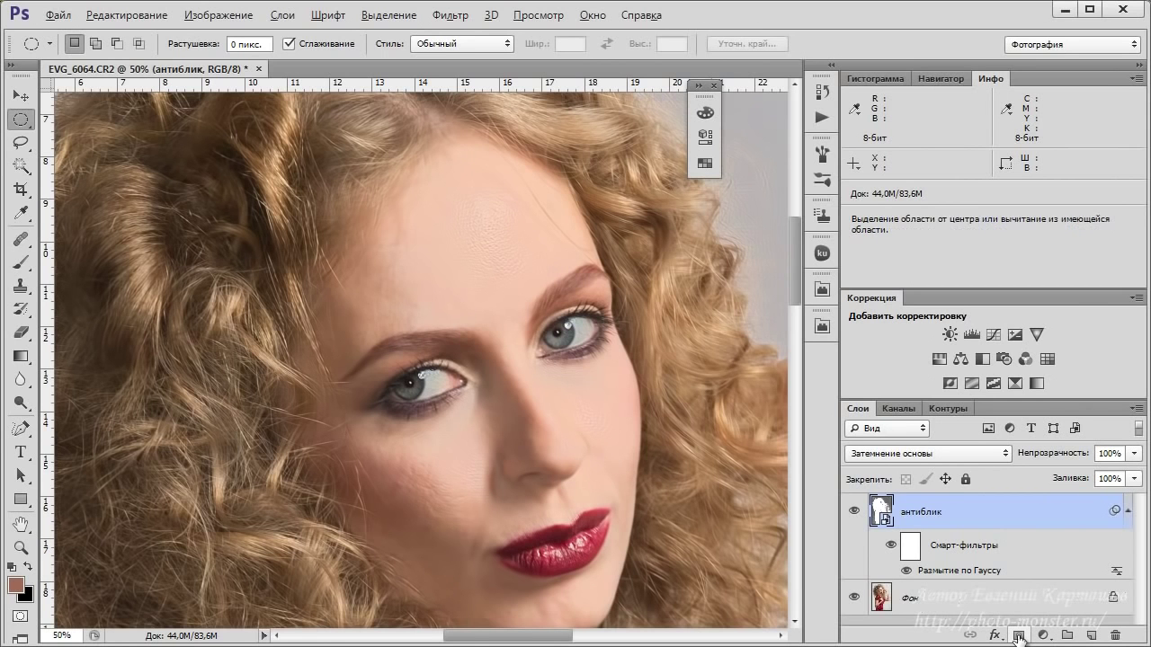
pyautogui.keyDown('alt'); pyautogui.click(1018, 635); pyautogui.keyUp('alt')
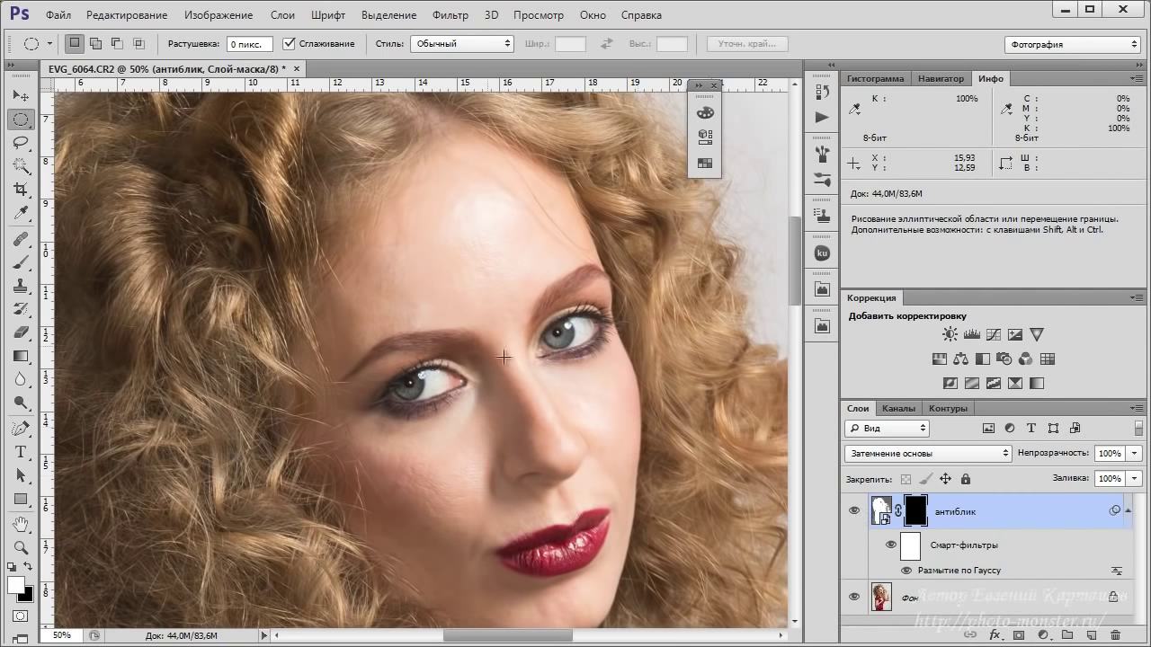
# Step: Paint white on the mask with a size 90 brush at 30% opacity over the shiny areas of the forehead and nose
pyautogui.click(21, 262)
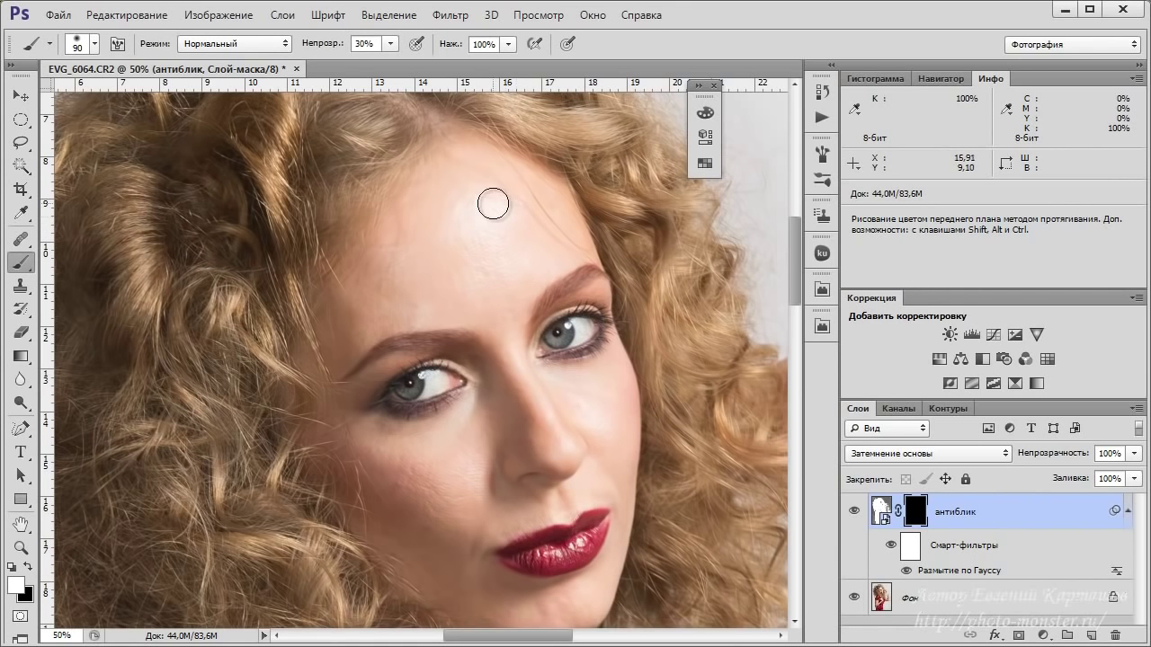
pyautogui.moveTo(480, 198)
pyautogui.mouseDown()
pyautogui.moveTo(473, 208)
pyautogui.moveTo(477, 199)
pyautogui.mouseUp()
pyautogui.moveTo(478, 260)
pyautogui.mouseDown()
pyautogui.moveTo(492, 198)
pyautogui.moveTo(502, 222)
pyautogui.moveTo(462, 214)
pyautogui.moveTo(494, 277)
pyautogui.moveTo(521, 241)
pyautogui.moveTo(498, 203)
pyautogui.moveTo(478, 202)
pyautogui.moveTo(510, 265)
pyautogui.mouseUp()
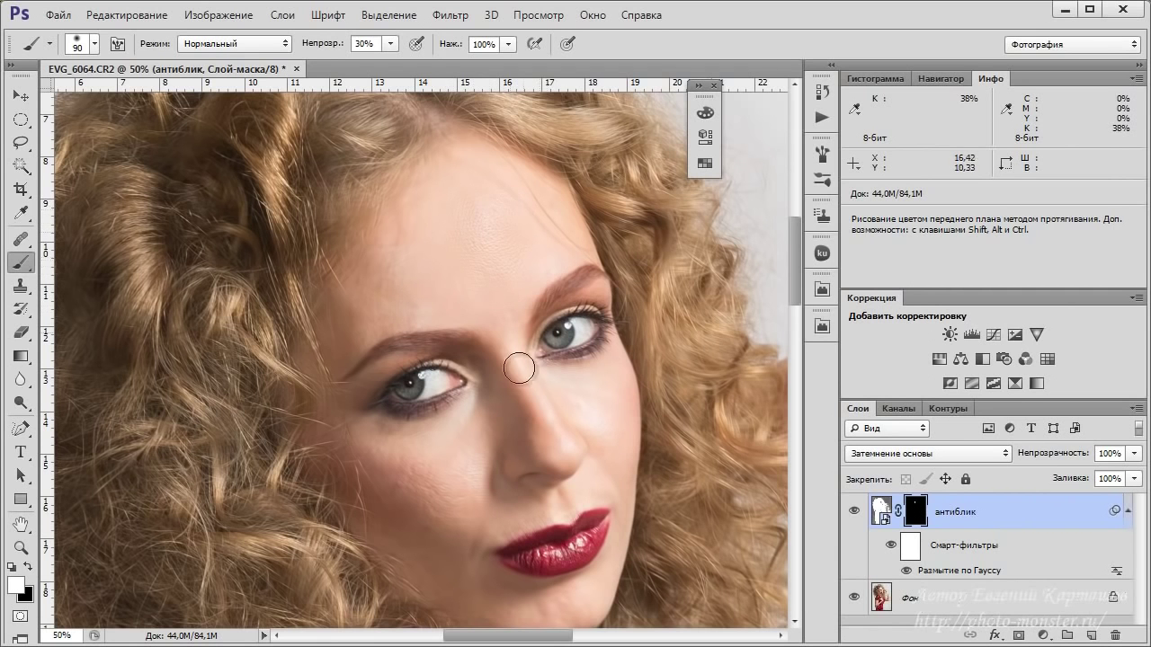
pyautogui.moveTo(520, 369)
pyautogui.mouseDown()
pyautogui.moveTo(514, 358)
pyautogui.moveTo(582, 476)
pyautogui.moveTo(546, 399)
pyautogui.mouseUp()
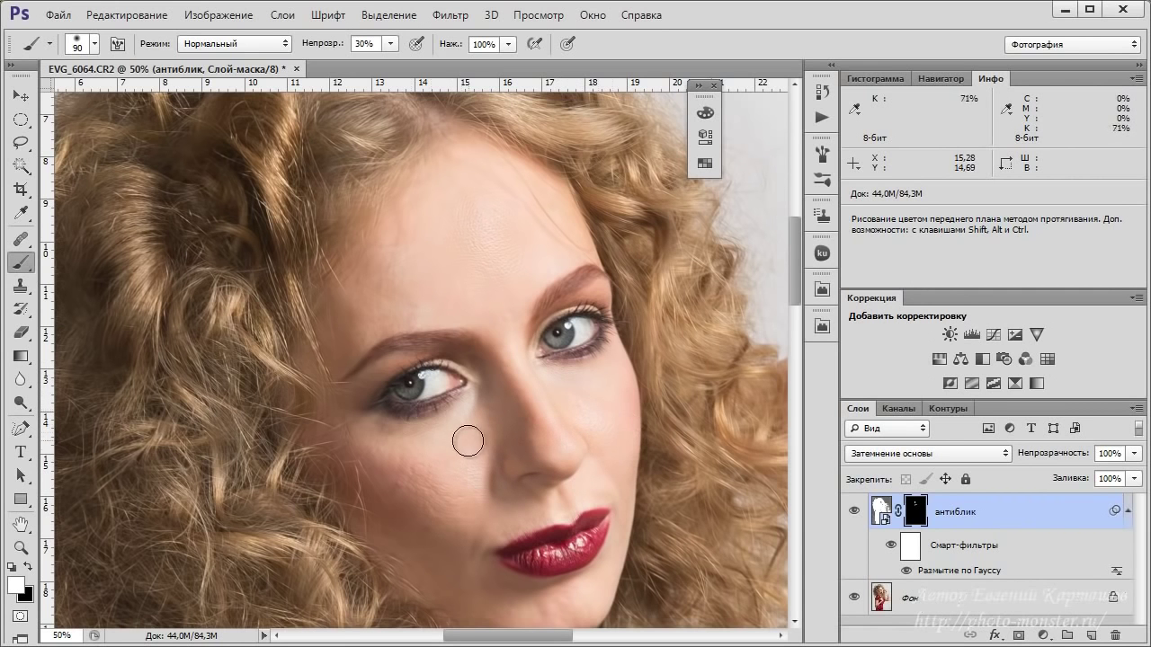
pyautogui.moveTo(568, 222)
pyautogui.mouseDown()
pyautogui.moveTo(422, 232)
pyautogui.moveTo(531, 246)
pyautogui.moveTo(487, 194)
pyautogui.mouseUp()
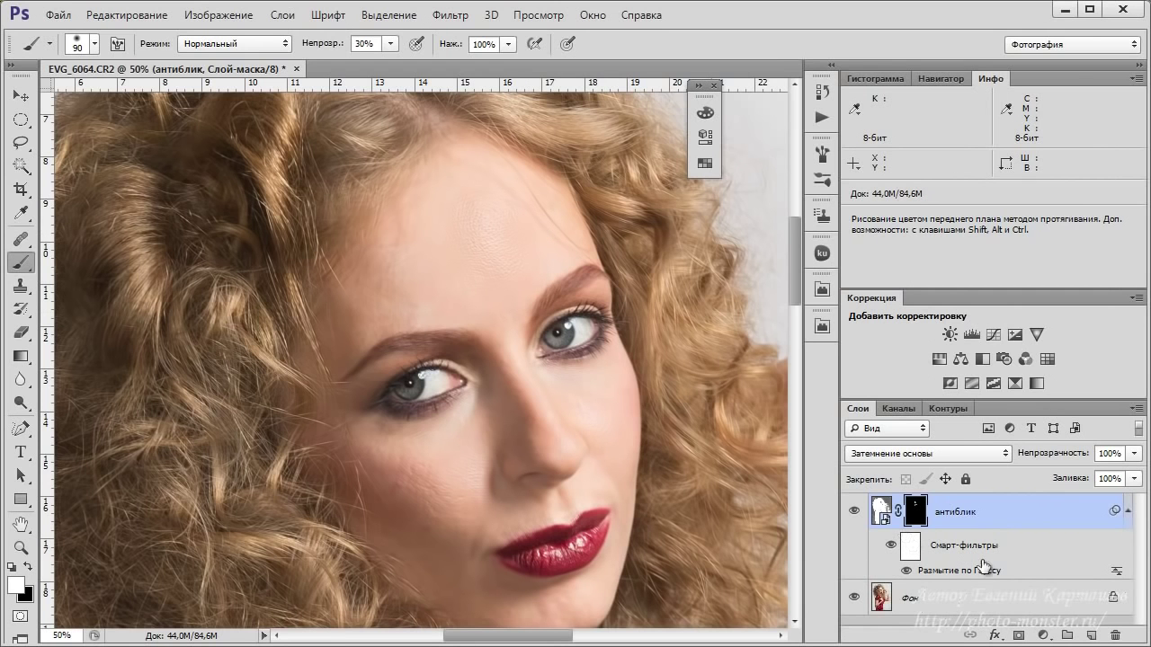
# Step: Set the blending opacity of the антиблик layer's Gaussian Blur smart filter to 15%, keeping the Normal mode
pyautogui.doubleClick(1116, 573)
pyautogui.moveTo(1082, 502); pyautogui.dragTo(896, 129)
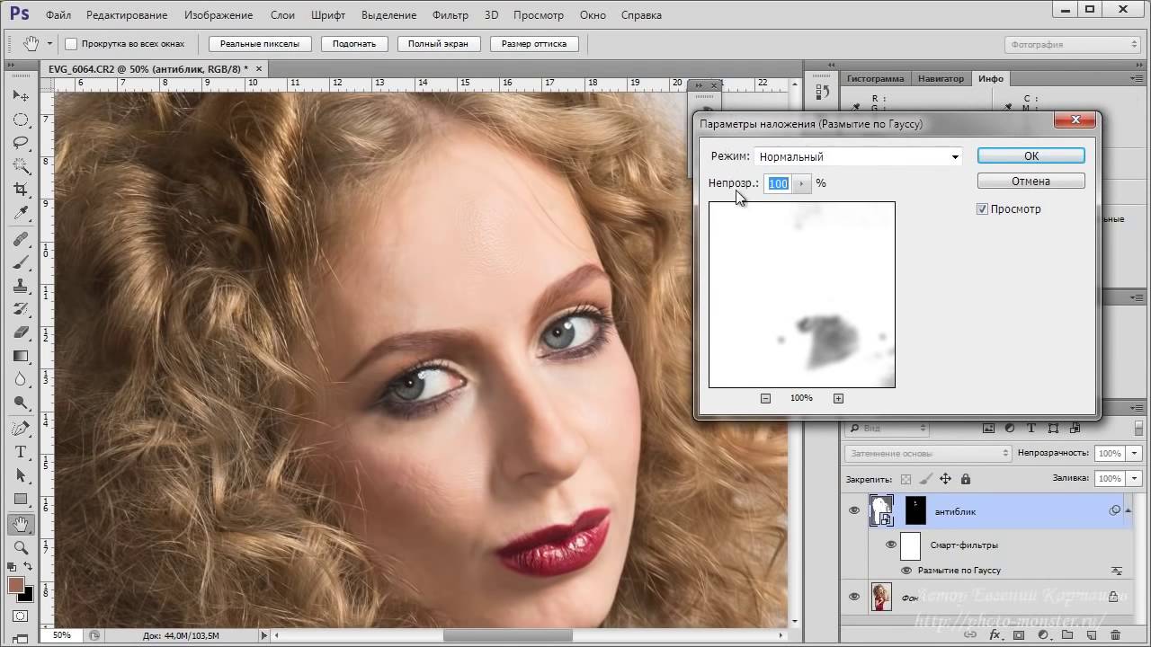
pyautogui.moveTo(744, 188); pyautogui.dragTo(710, 189)
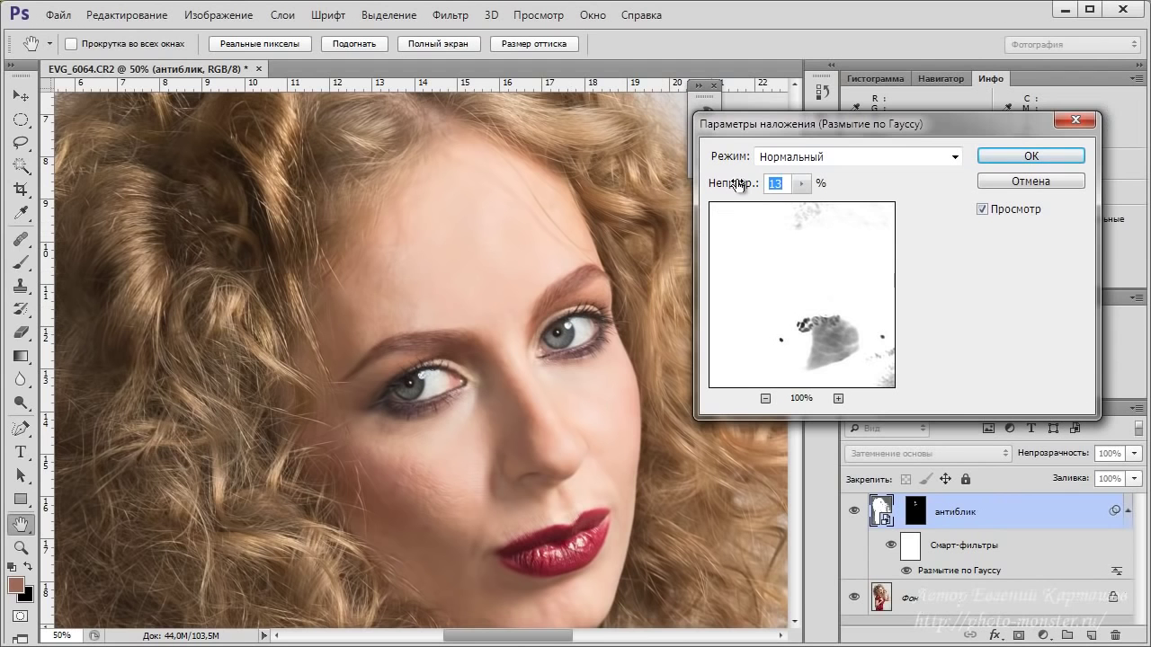
pyautogui.moveTo(735, 185); pyautogui.dragTo(733, 186)
pyautogui.moveTo(723, 189); pyautogui.dragTo(734, 190)
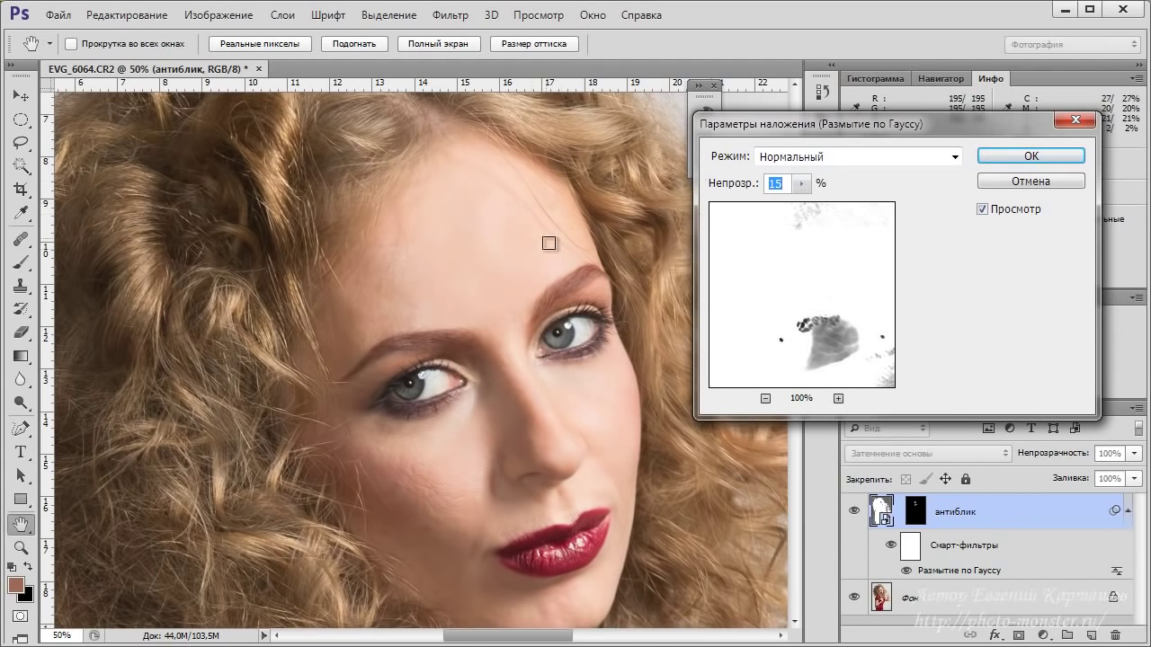
pyautogui.click(1005, 158)
pyautogui.press('b')
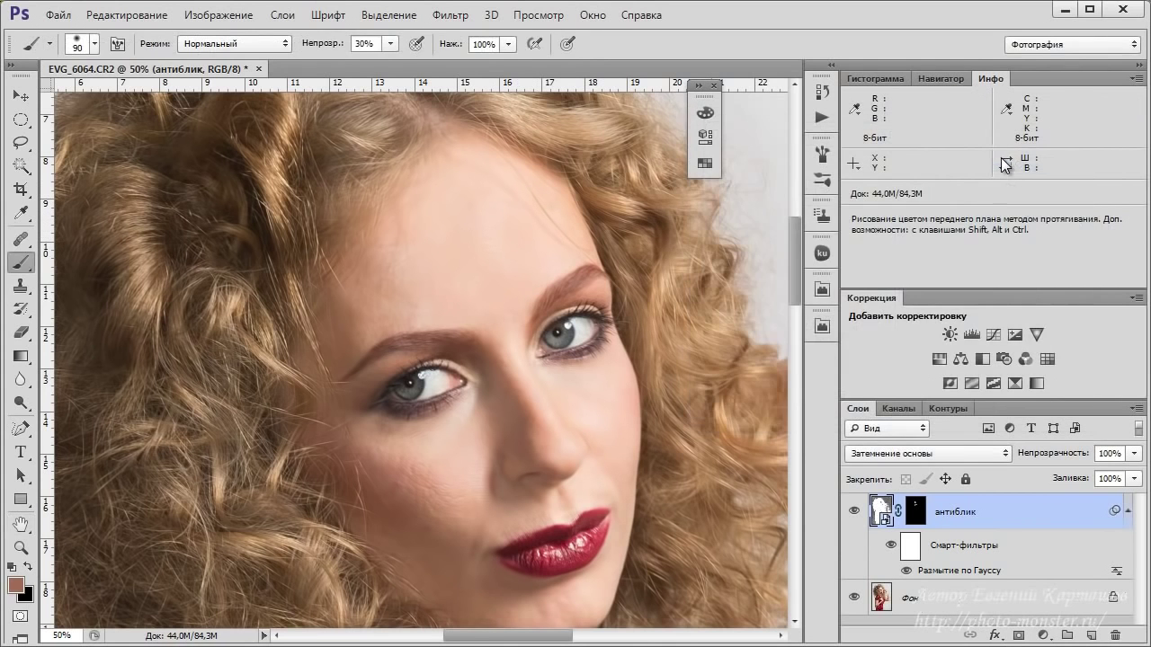
# Step: Lower the антиблик layer's opacity to 60% and compare the face with the layer hidden and shown
pyautogui.moveTo(1057, 457); pyautogui.dragTo(1049, 457)
pyautogui.moveTo(1075, 458); pyautogui.dragTo(1056, 459)
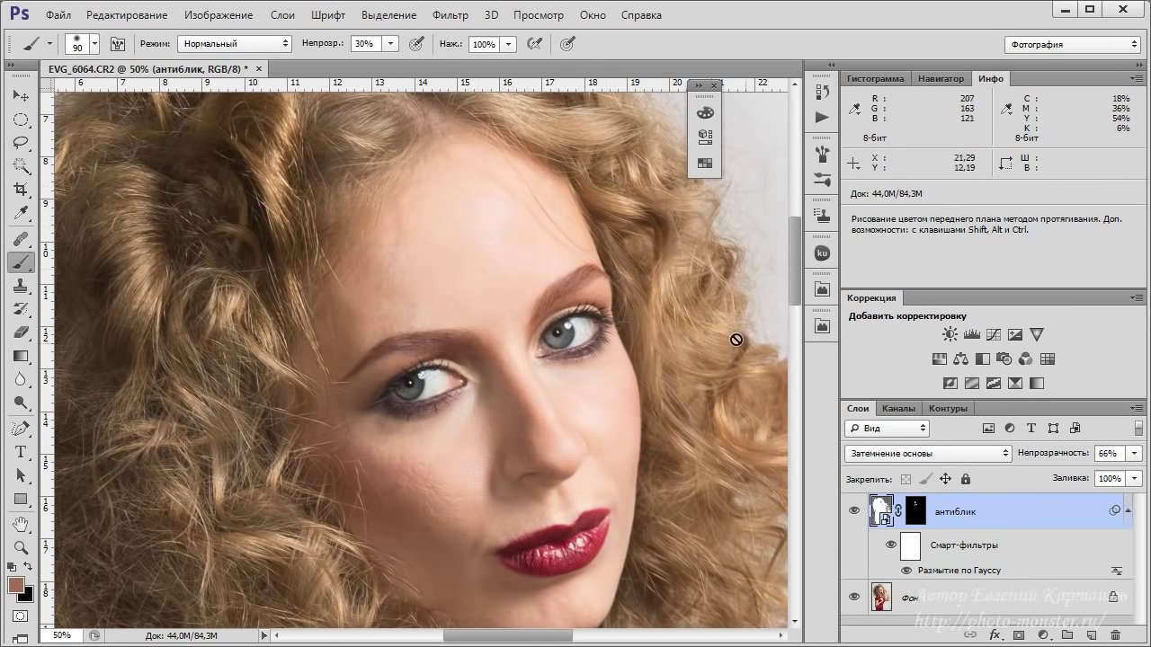
pyautogui.moveTo(1067, 458); pyautogui.dragTo(1064, 458)
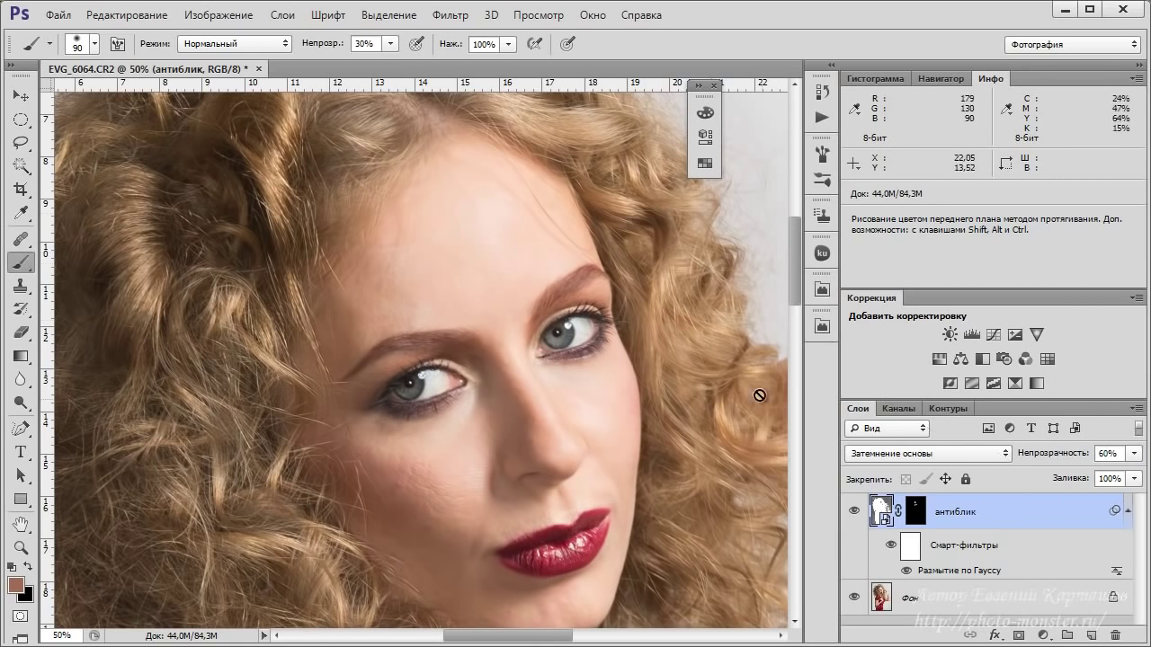
pyautogui.click(855, 513)
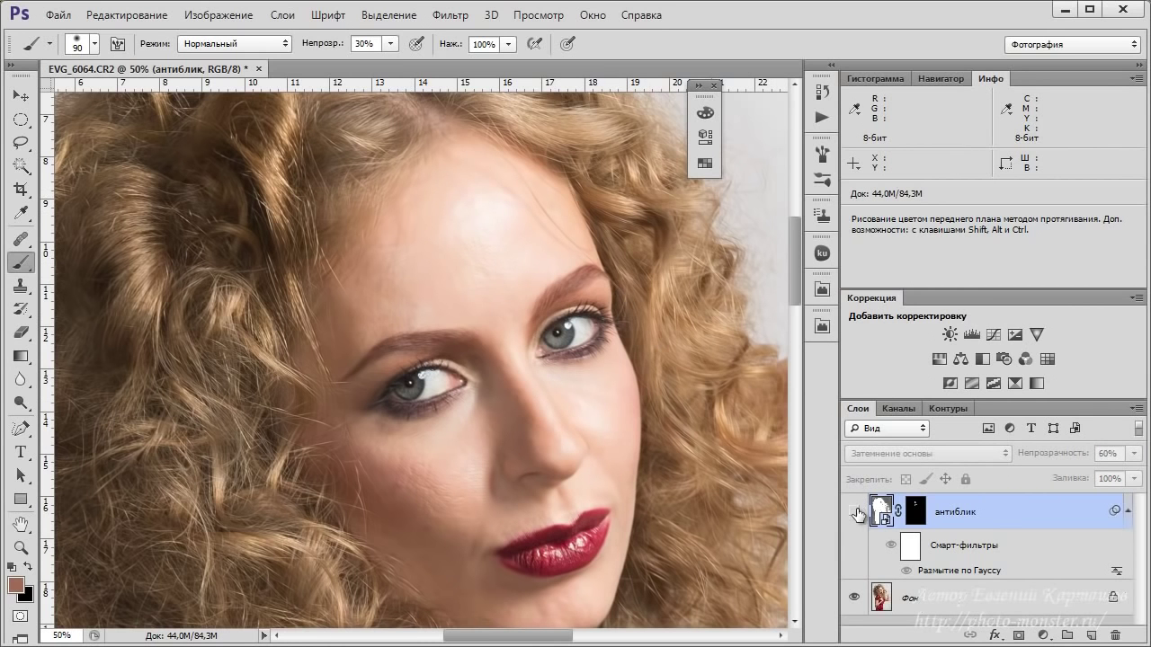
pyautogui.click(856, 513)
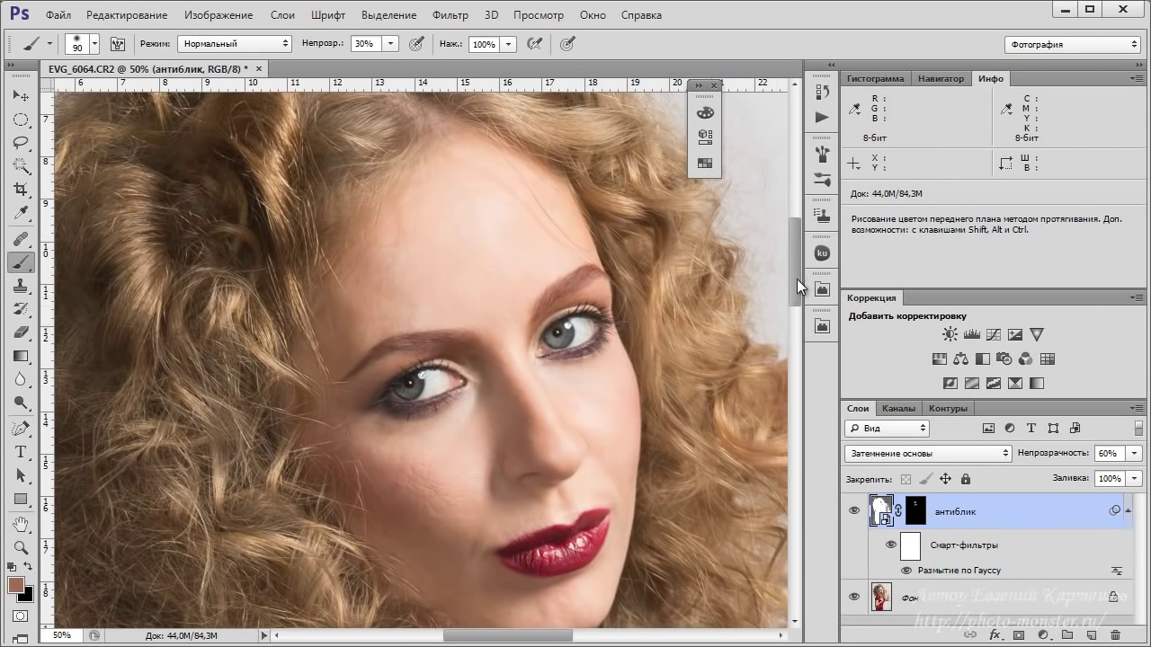
pyautogui.moveTo(797, 278)
pyautogui.mouseDown()
pyautogui.moveTo(796, 308)
pyautogui.moveTo(790, 271)
pyautogui.mouseUp()
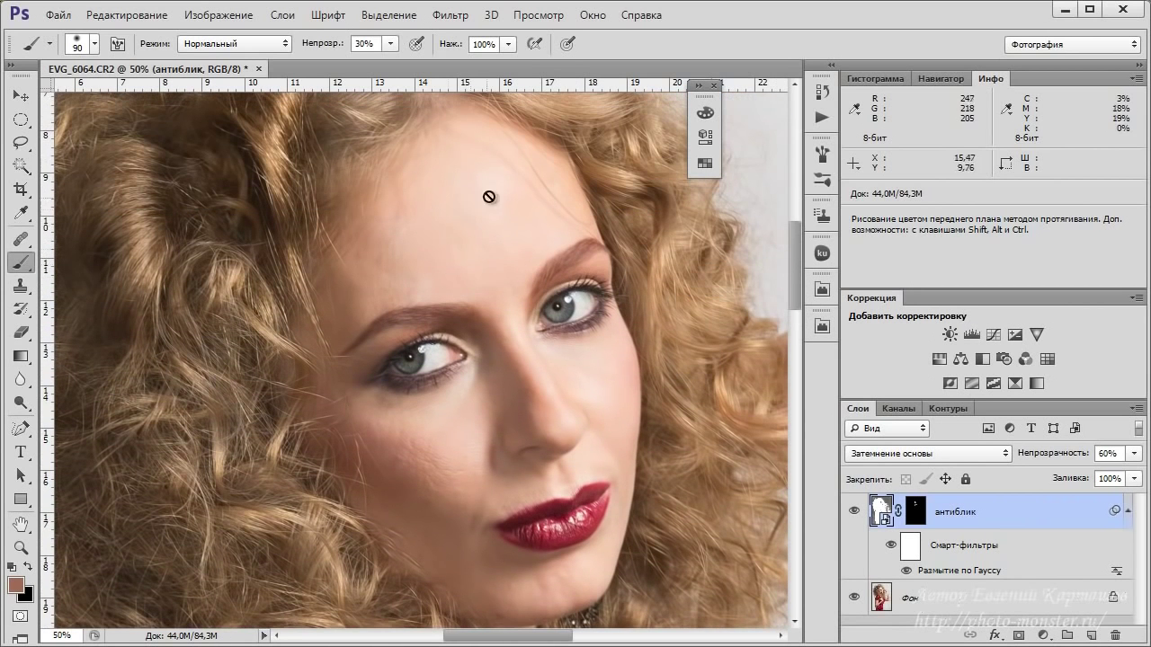